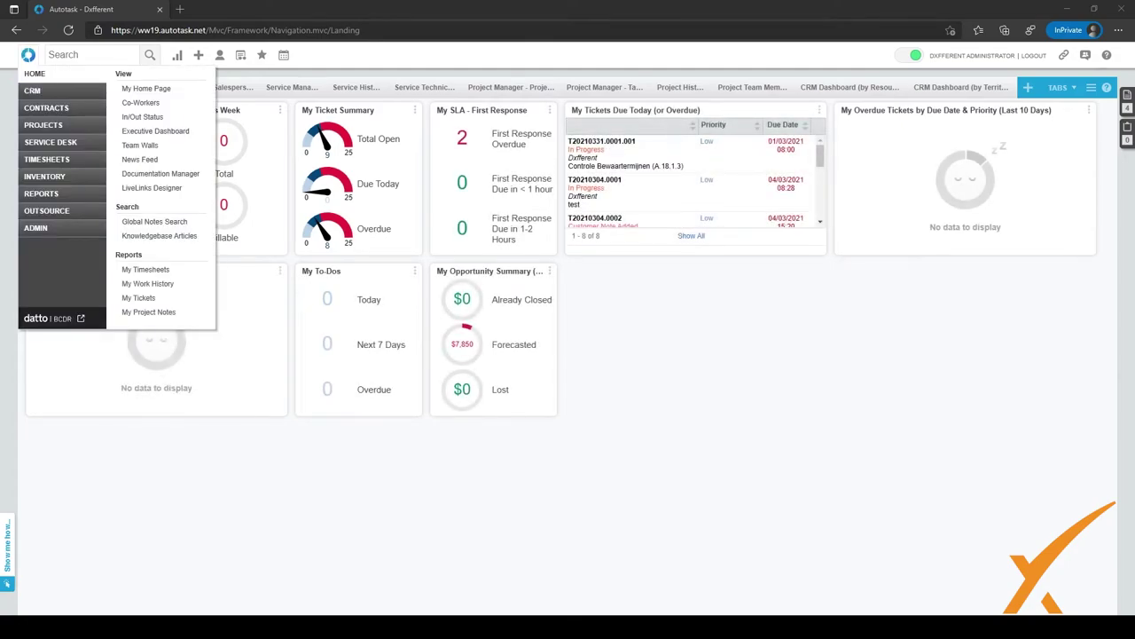
# Open the Product Categories list from the Products, Services & Inventory admin settings
pyautogui.click(36, 228)
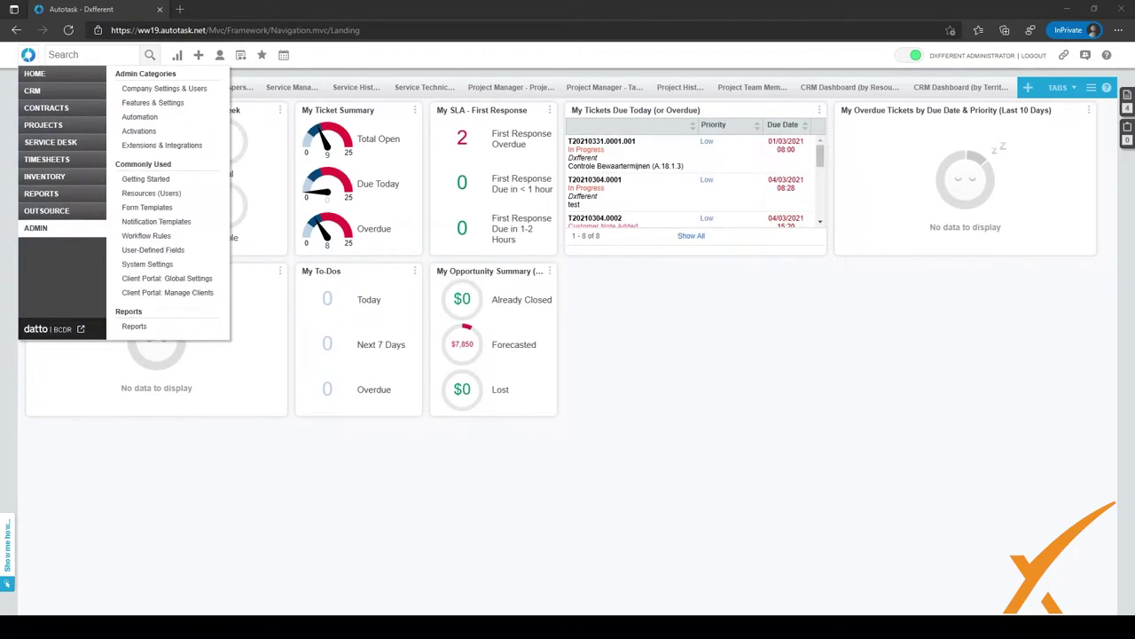
pyautogui.click(36, 228)
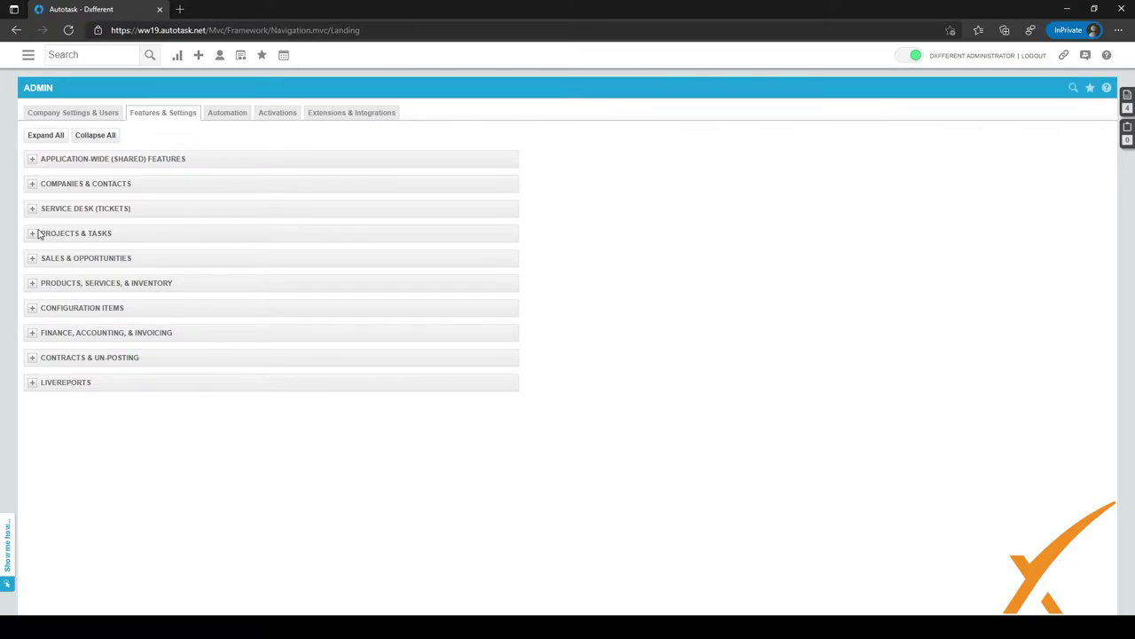
pyautogui.click(33, 284)
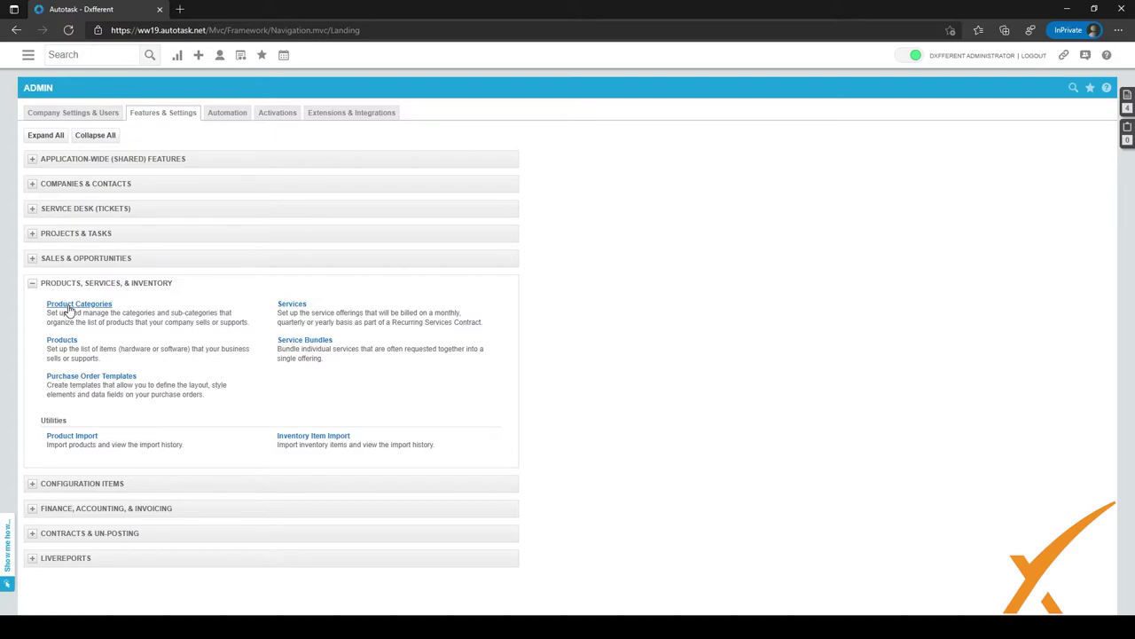
pyautogui.click(70, 306)
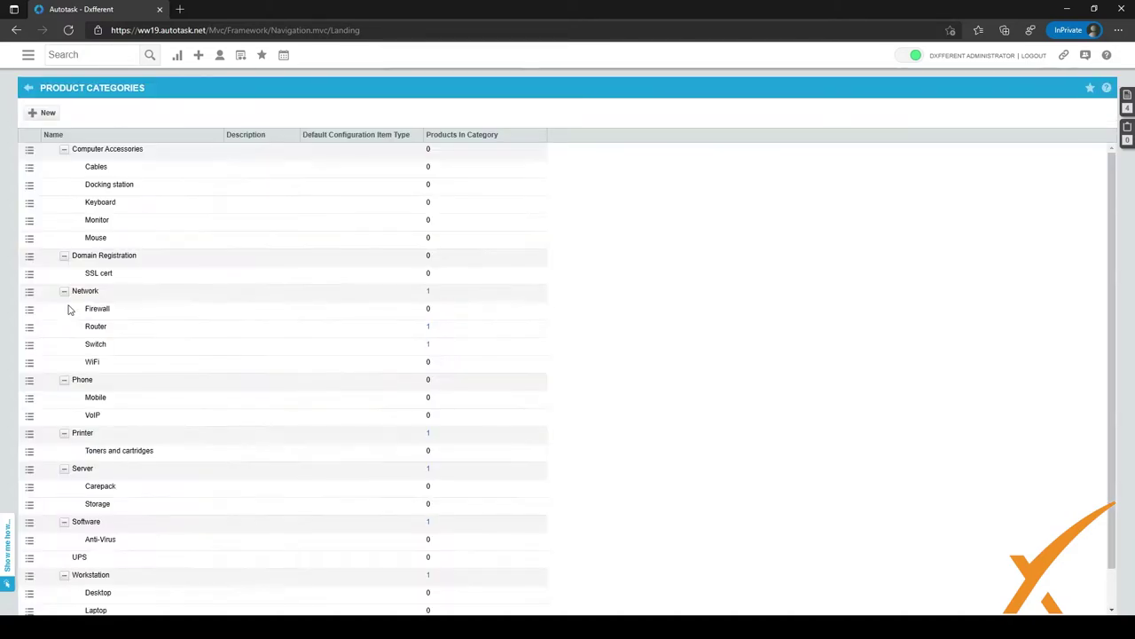
# Collapse all product categories from Computer Accessories to Workstation so only the top-level names are listed
pyautogui.click(63, 151)
pyautogui.click(63, 167)
pyautogui.click(63, 184)
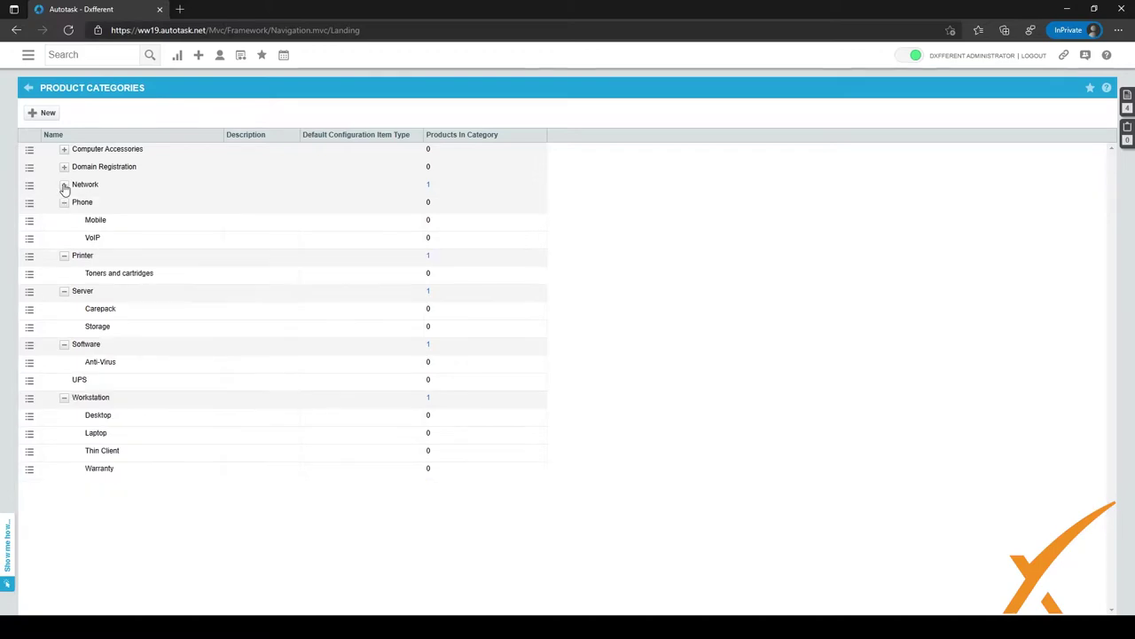
pyautogui.click(64, 203)
pyautogui.click(64, 220)
pyautogui.click(64, 238)
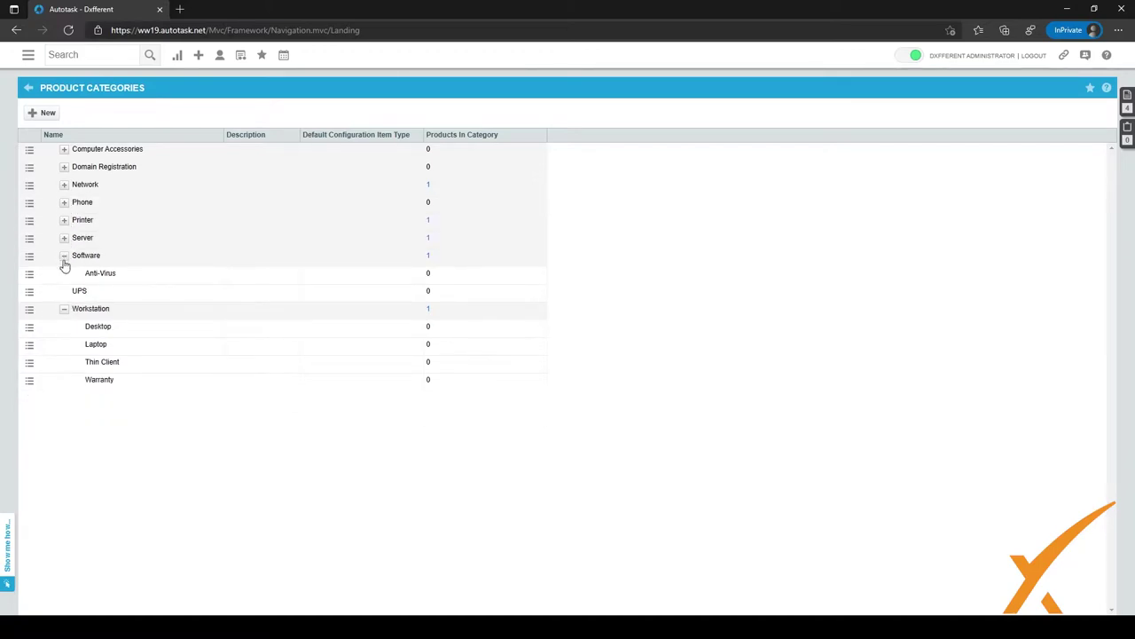
pyautogui.click(63, 257)
pyautogui.click(64, 291)
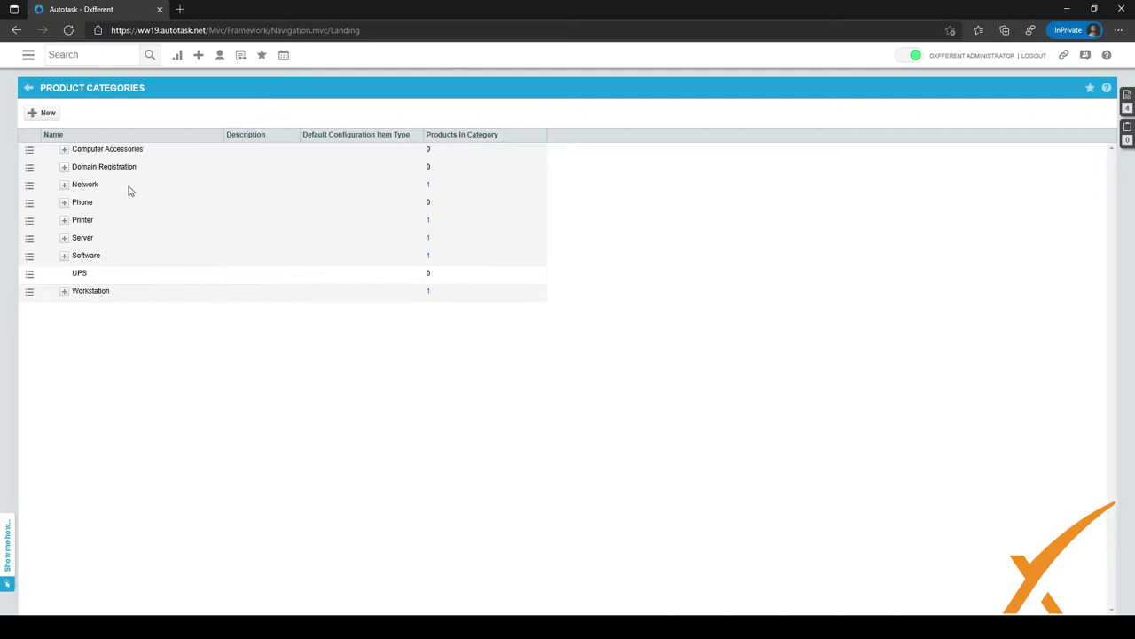
# Examine the subcategories of each product category in turn, from Computer Accessories through Workstation
pyautogui.click(64, 150)
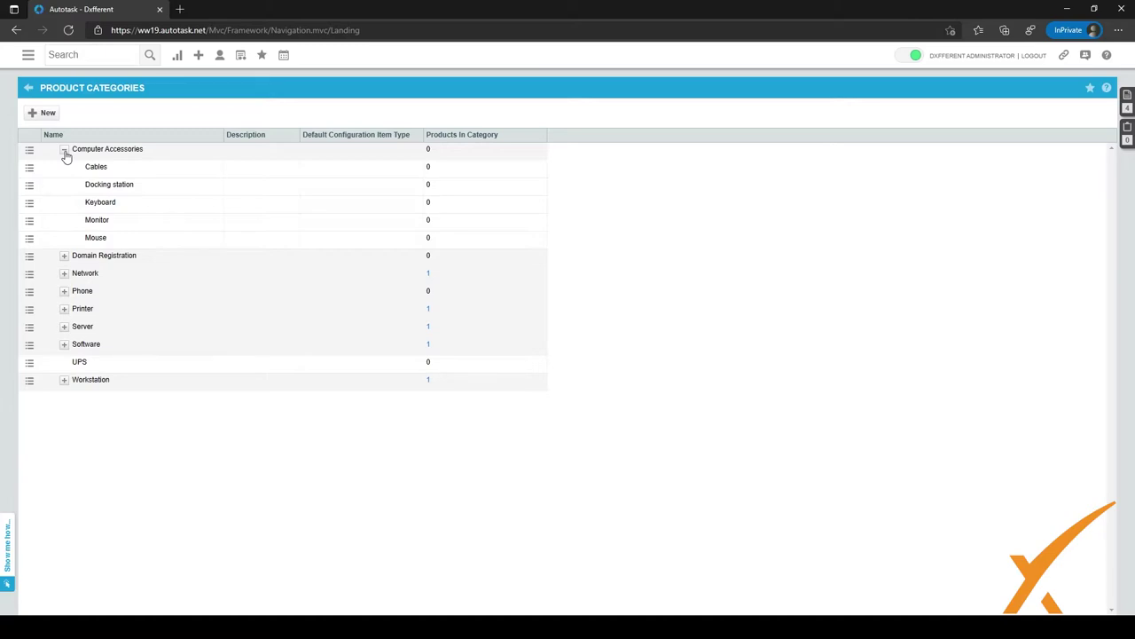
pyautogui.click(64, 150)
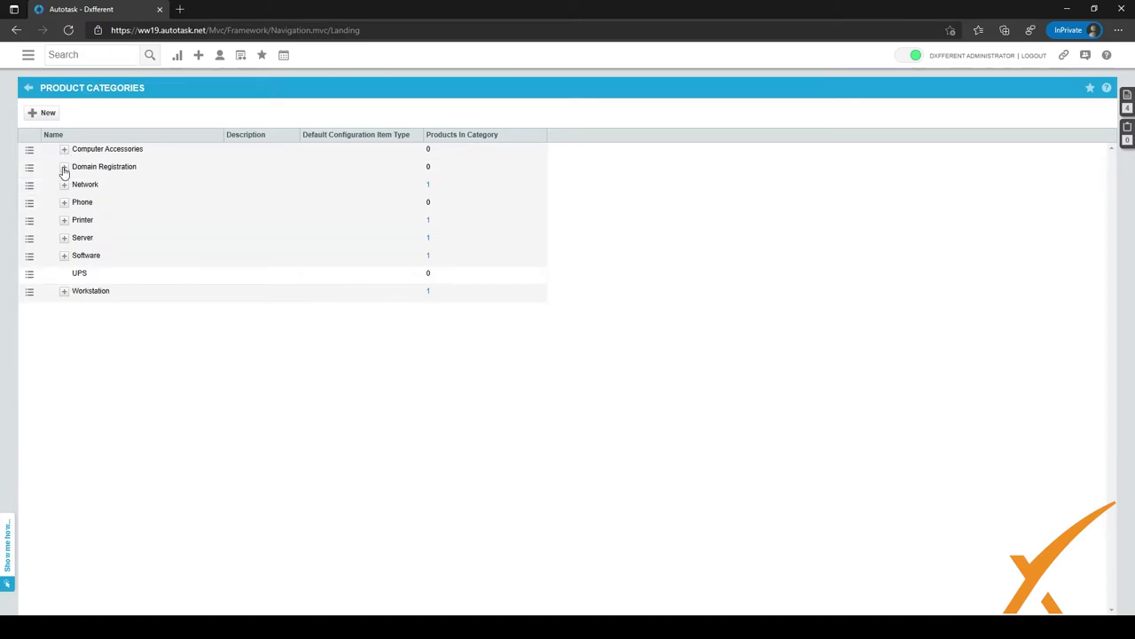
pyautogui.click(64, 168)
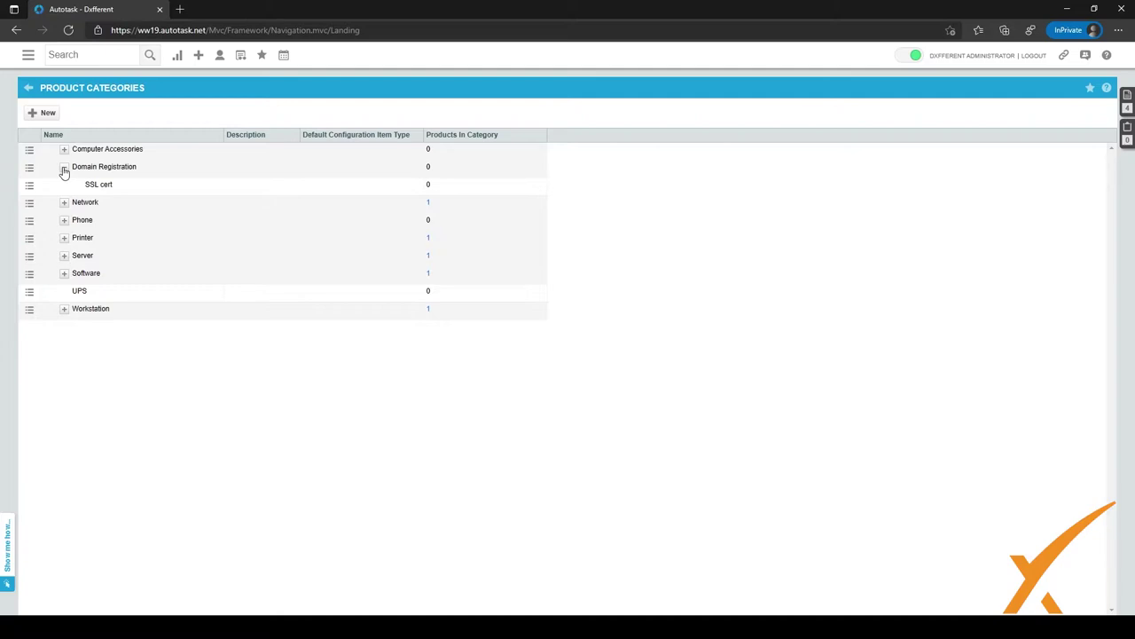
pyautogui.click(64, 168)
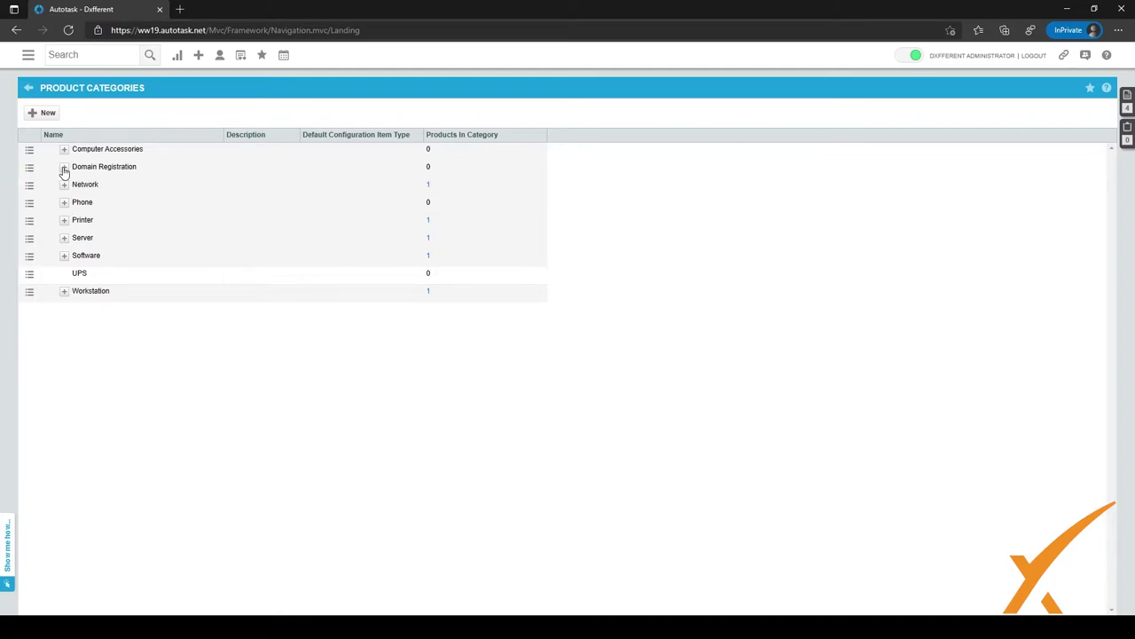
pyautogui.click(64, 185)
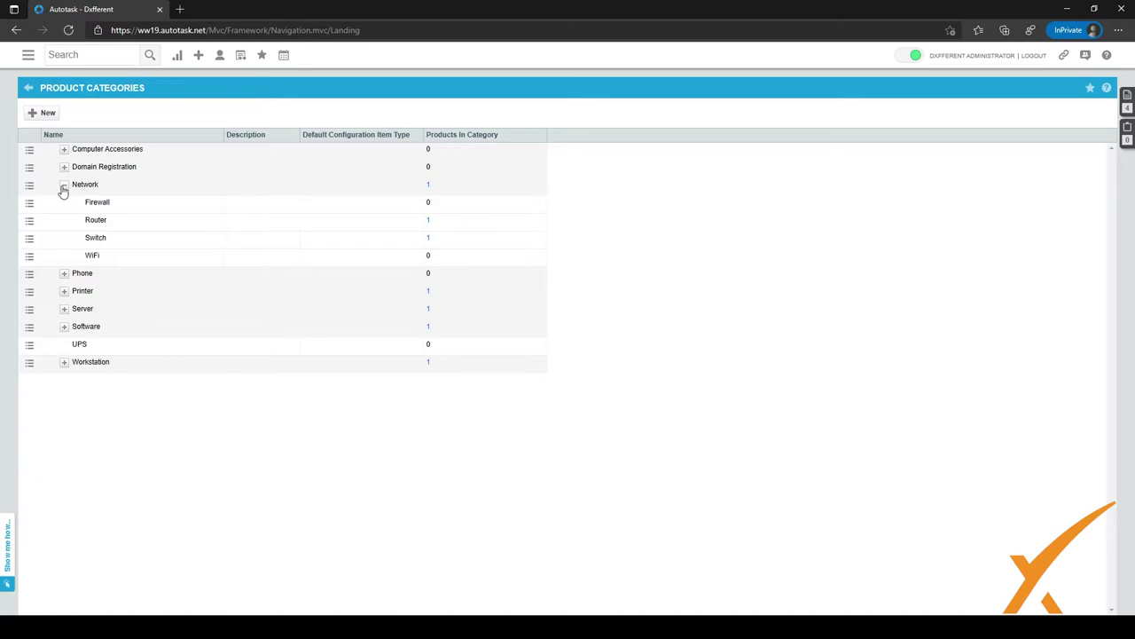
pyautogui.click(64, 186)
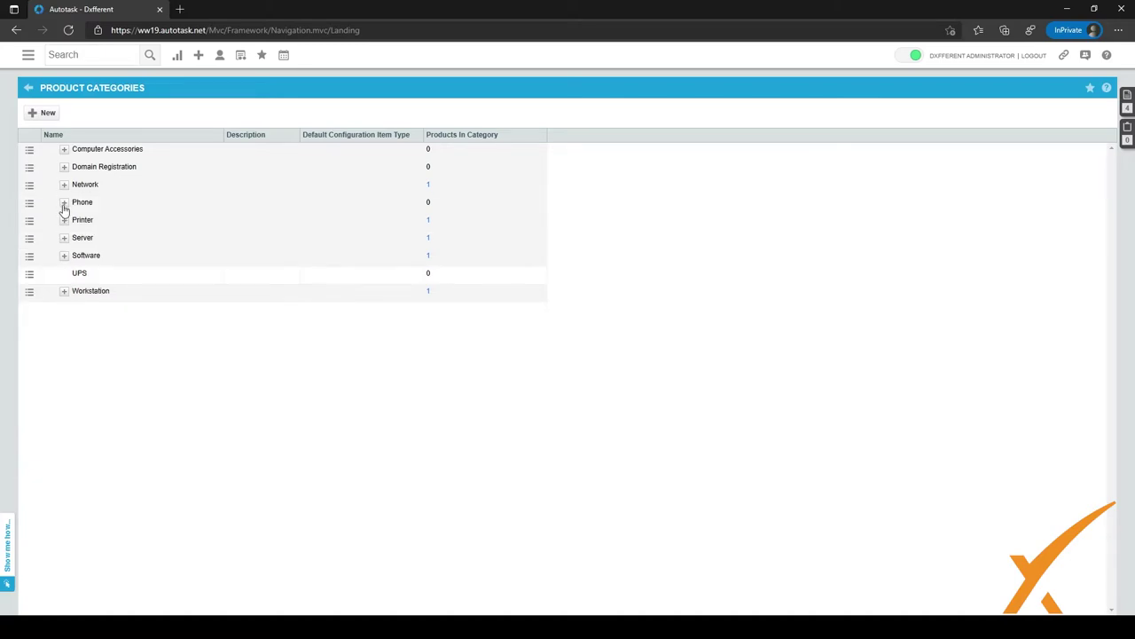
pyautogui.click(64, 203)
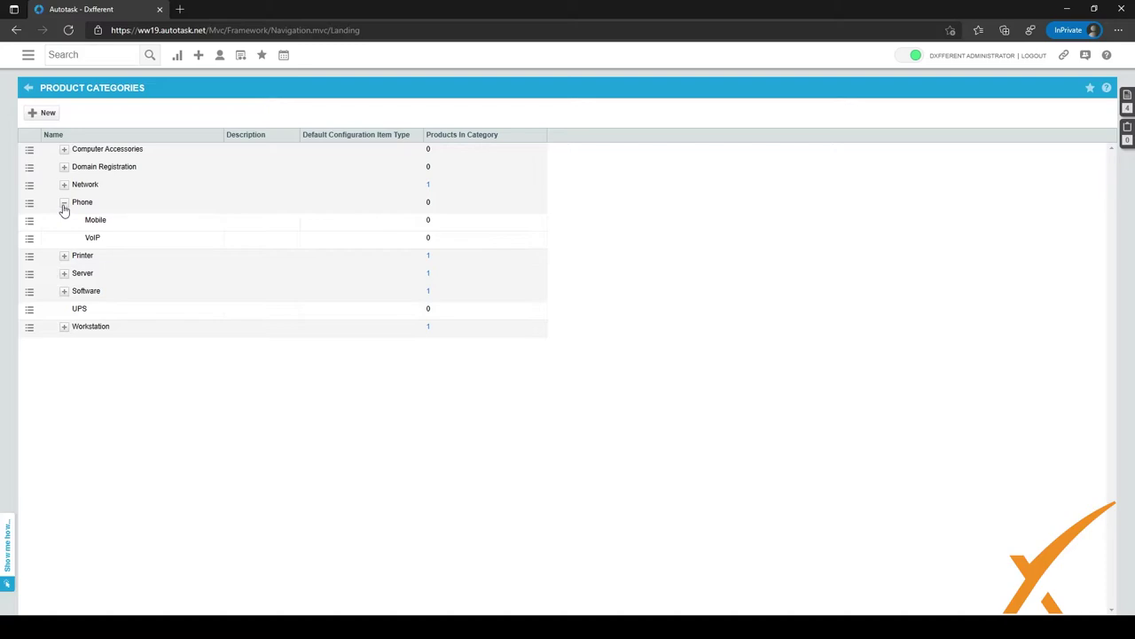
pyautogui.click(64, 204)
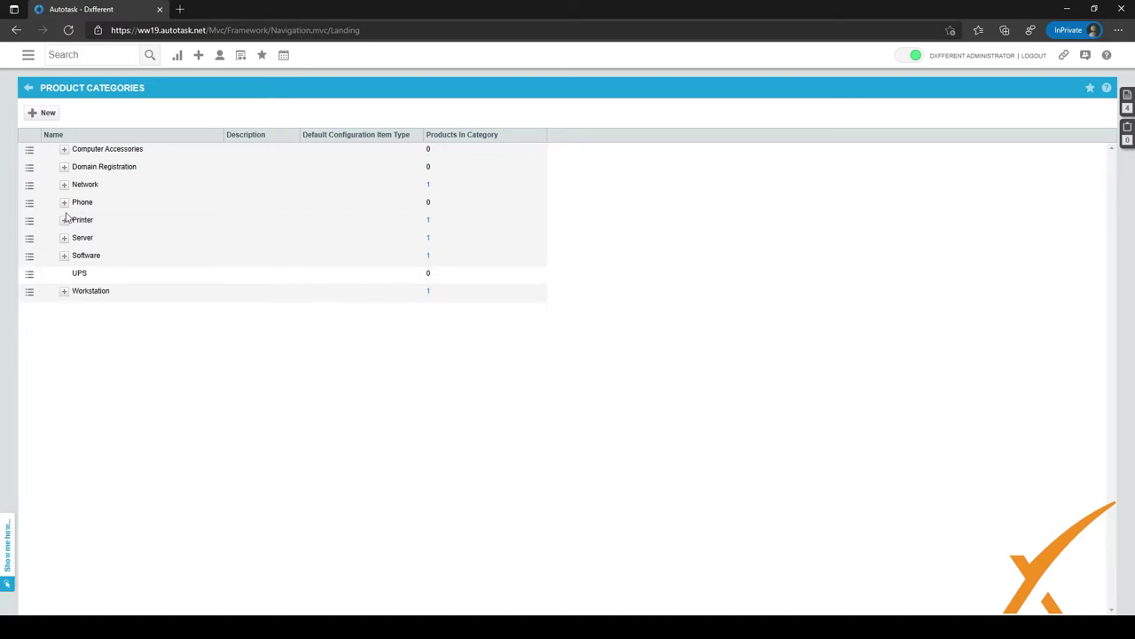
pyautogui.click(64, 221)
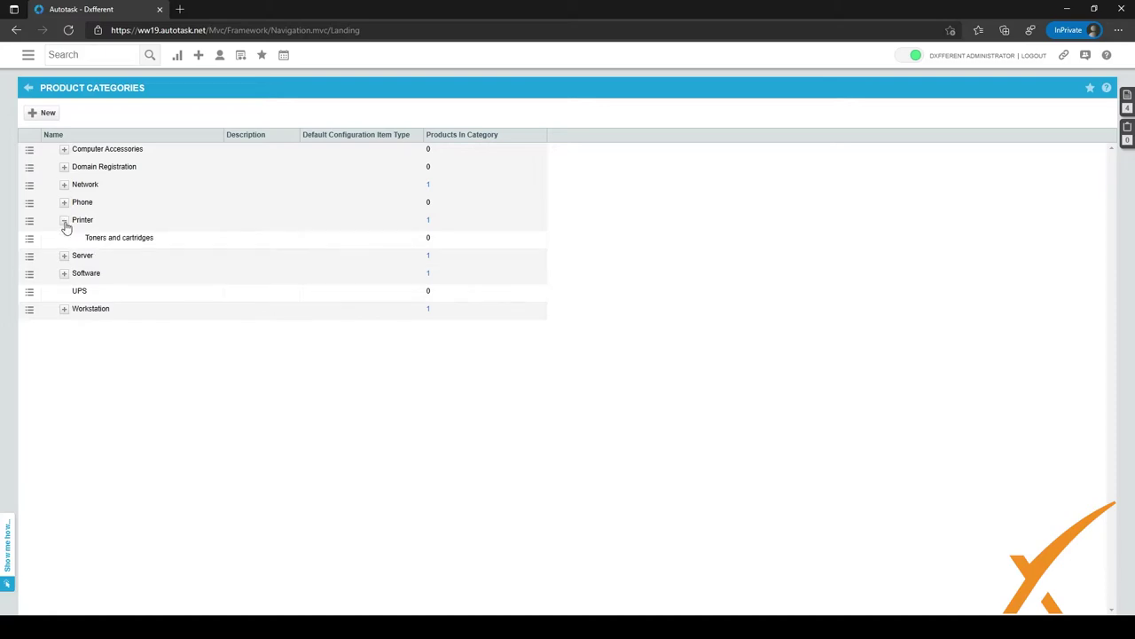
pyautogui.click(64, 221)
pyautogui.click(64, 238)
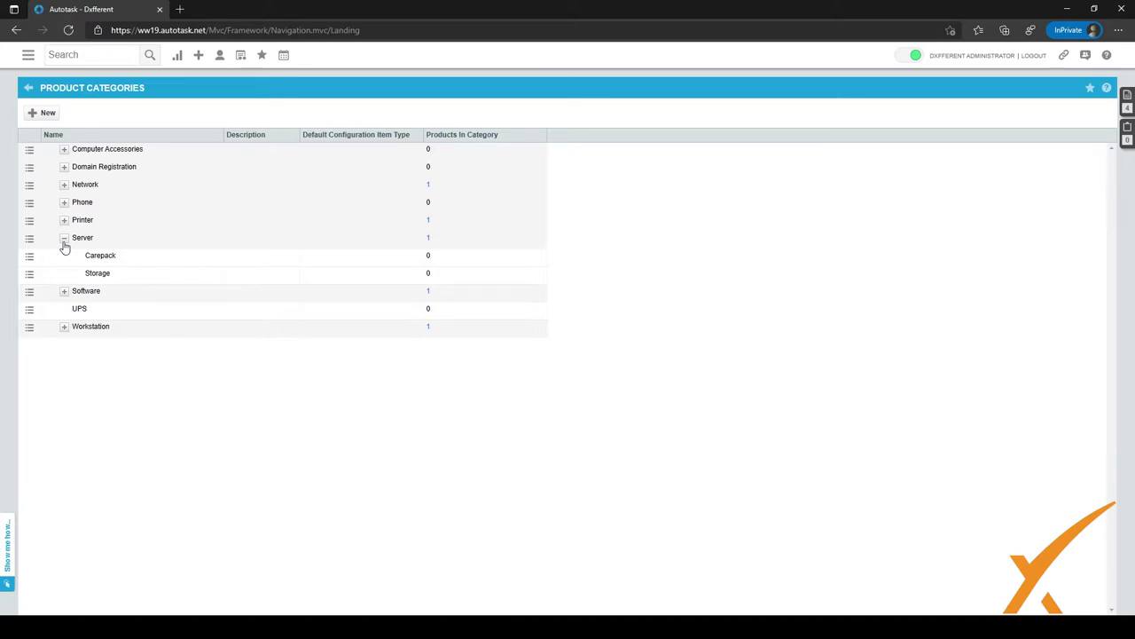
pyautogui.click(63, 239)
pyautogui.click(63, 257)
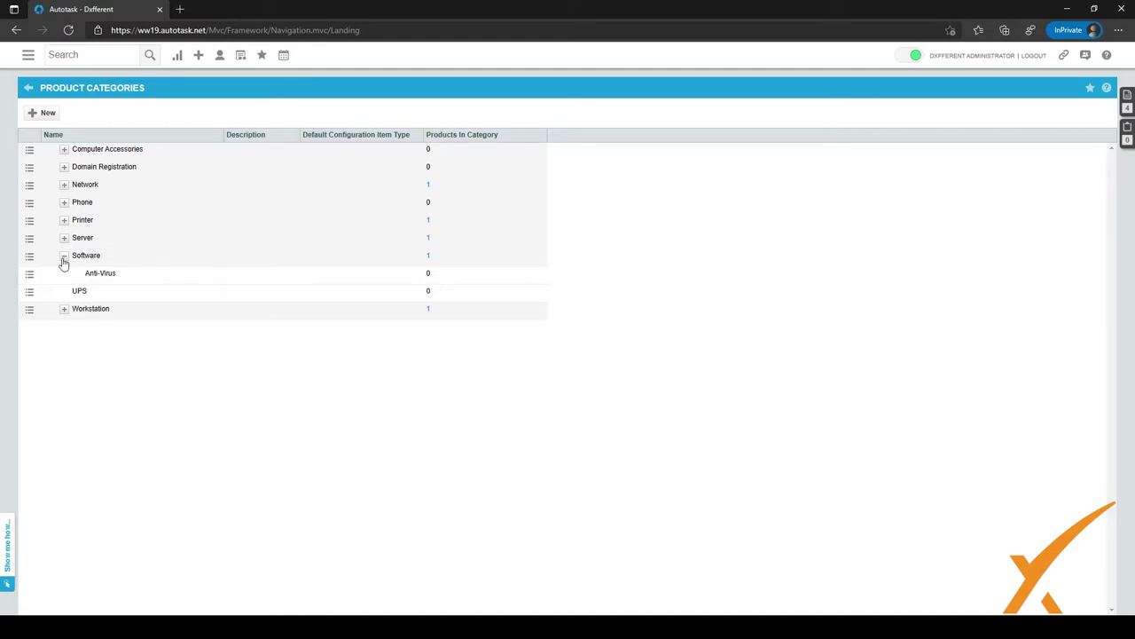
pyautogui.click(64, 257)
pyautogui.click(65, 292)
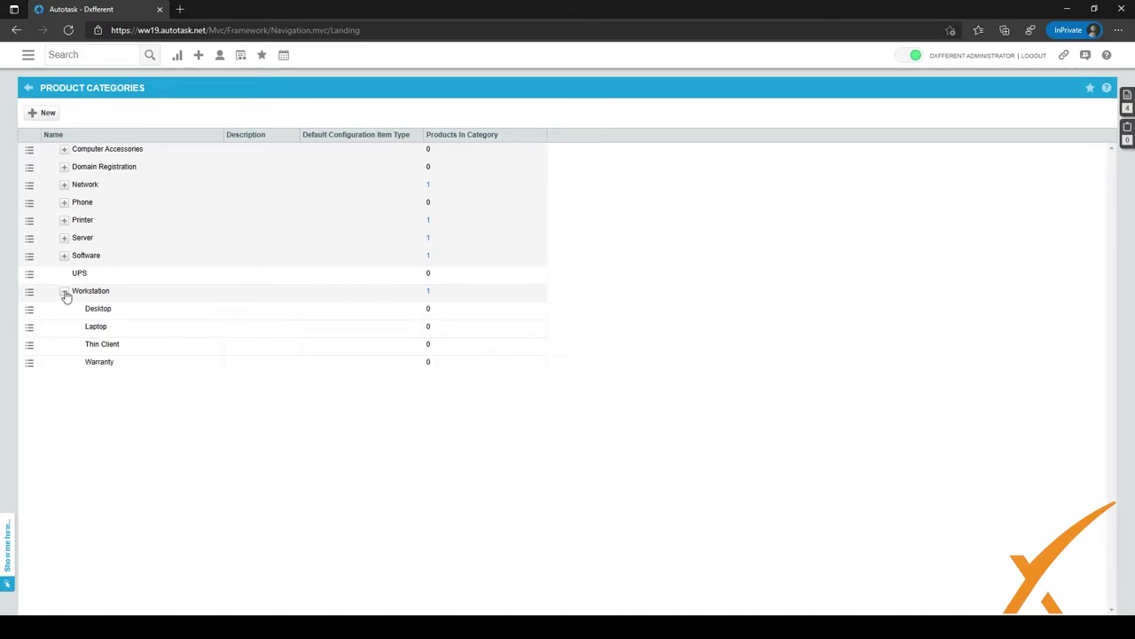
# Leave the product categories and open the Products search page from the admin settings
pyautogui.click(28, 89)
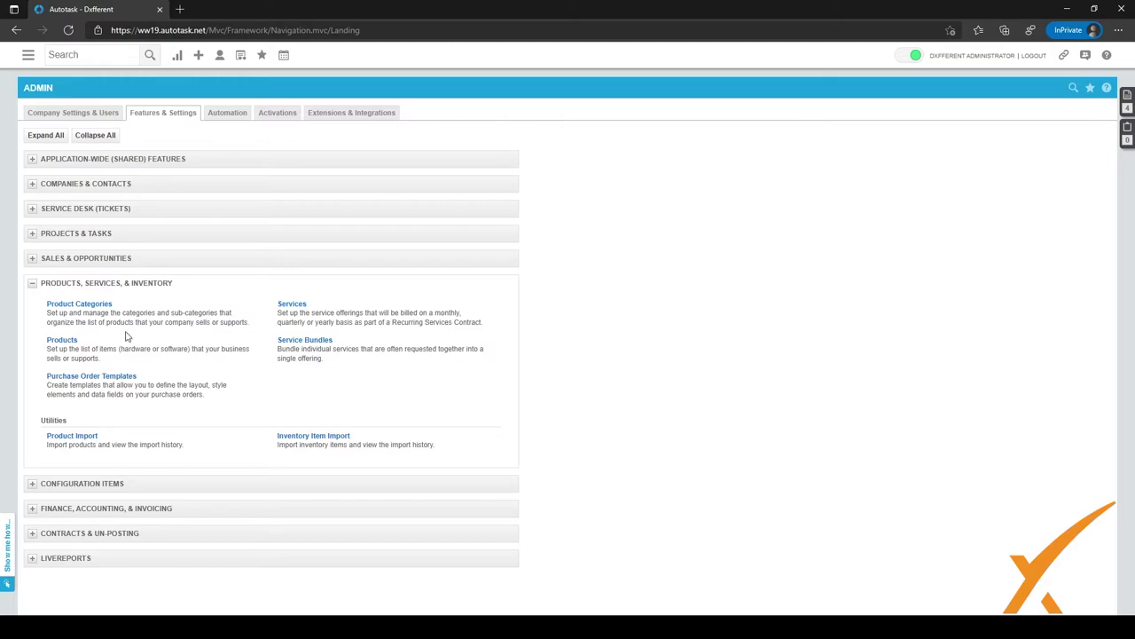
pyautogui.click(62, 340)
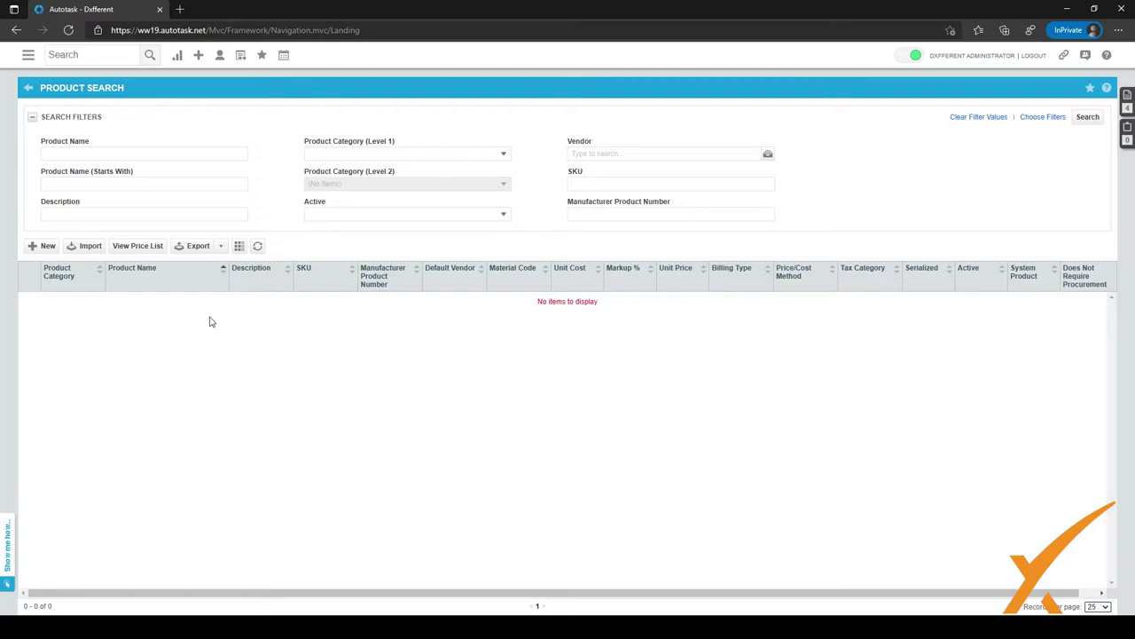
# Try Workstation and Desktop as level 1 and level 2 category filters in the product search, and clear them again
pyautogui.click(420, 153)
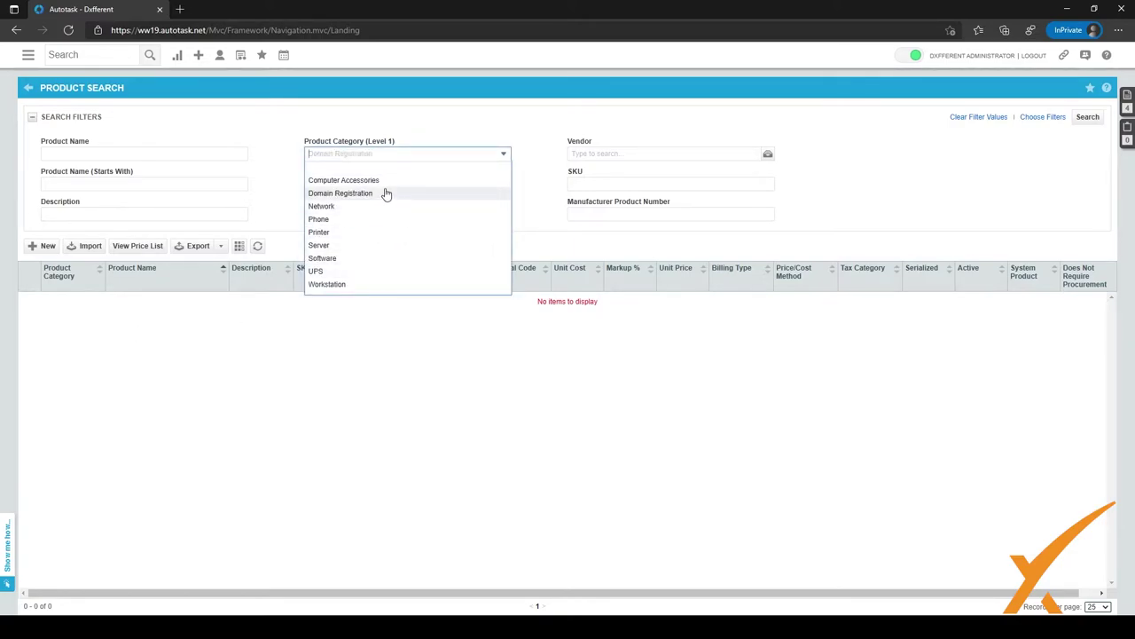
pyautogui.click(373, 285)
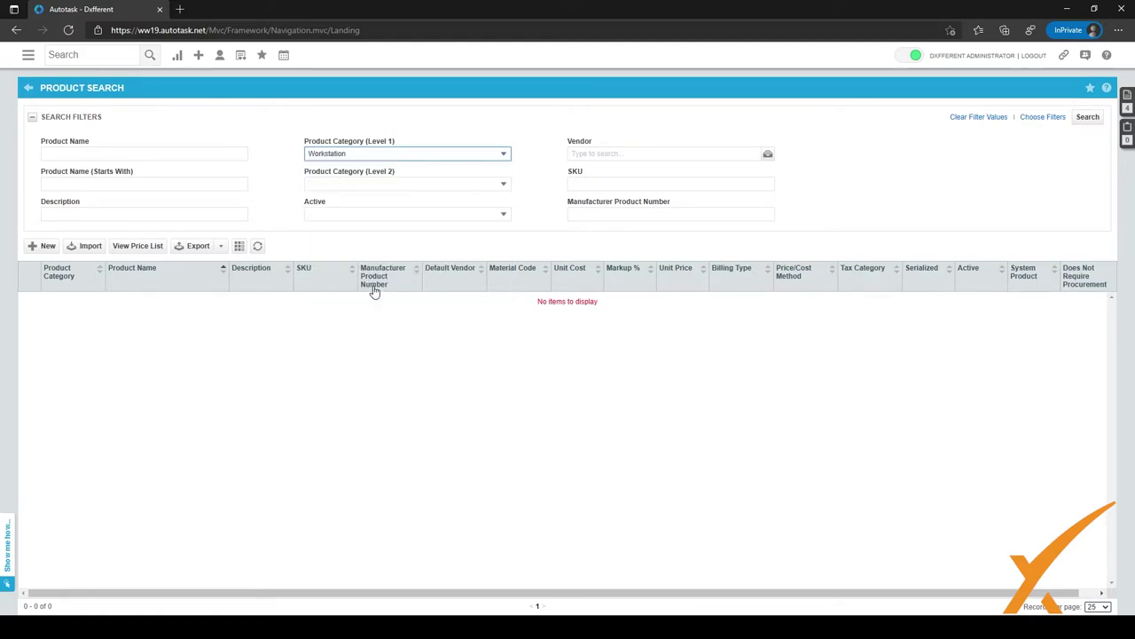
pyautogui.click(377, 183)
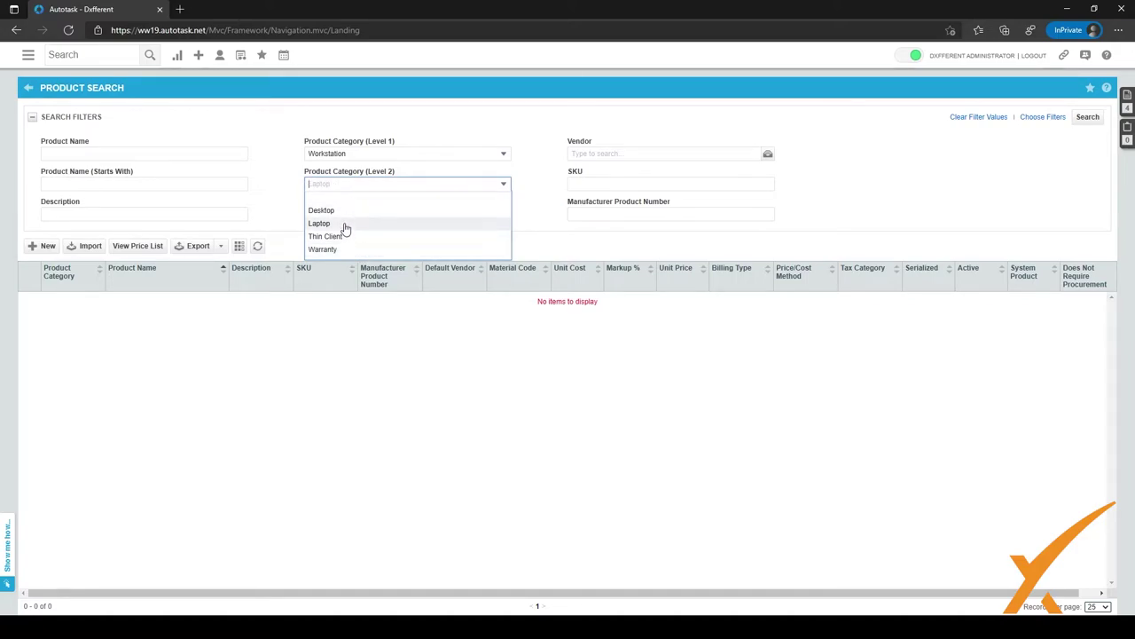
pyautogui.click(346, 211)
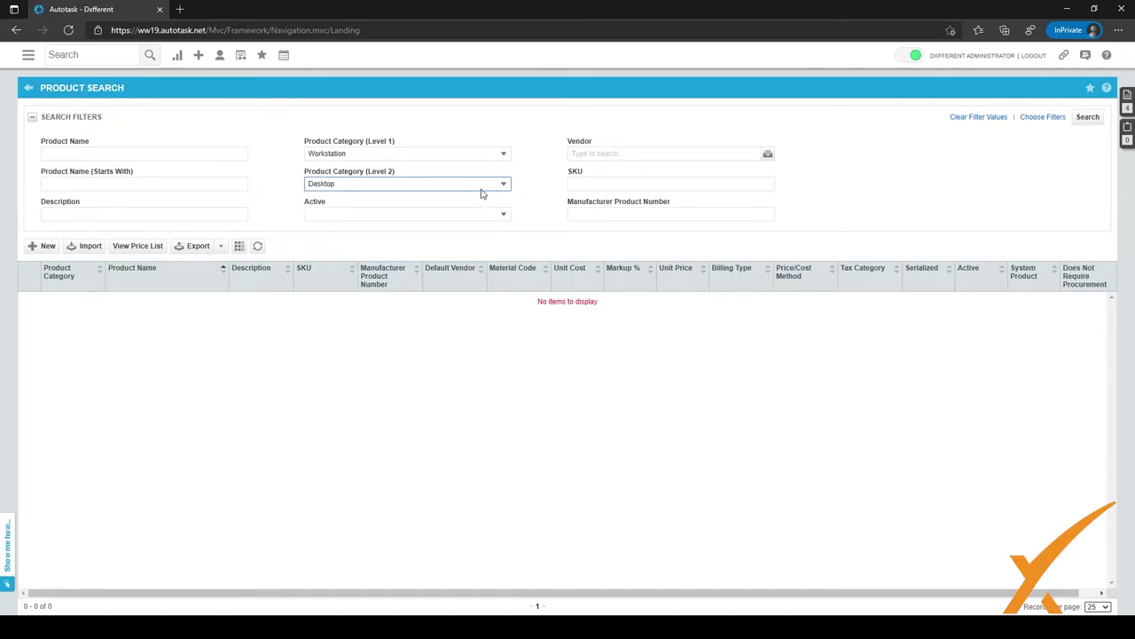
pyautogui.click(443, 154)
pyautogui.click(427, 168)
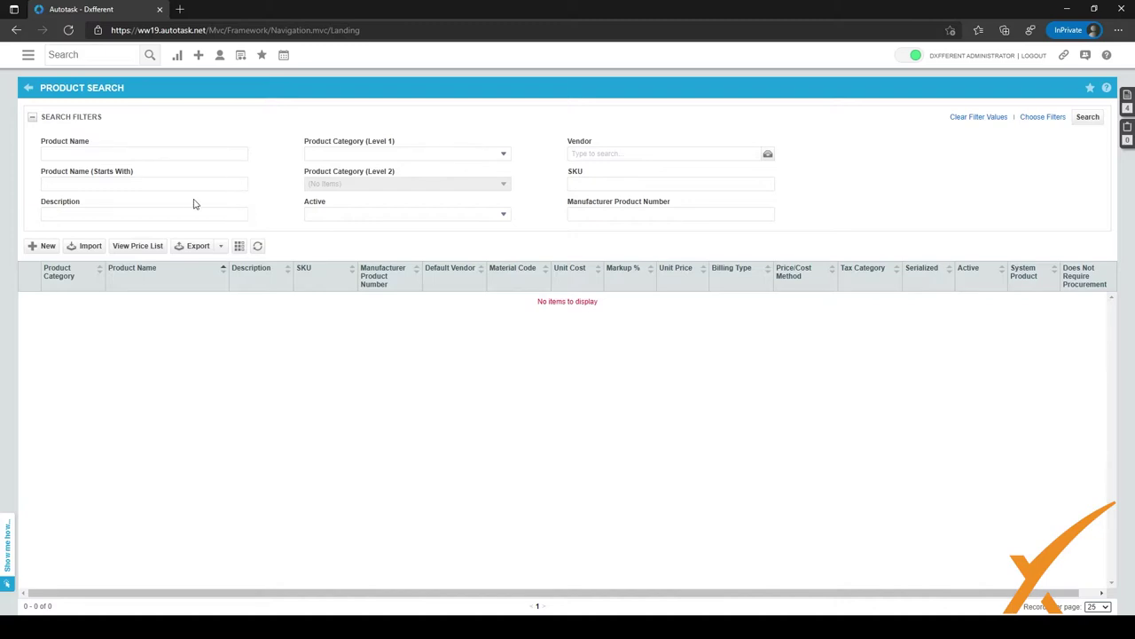
# Create a new product named Tractor and assign it to the Laptop product category
pyautogui.click(40, 248)
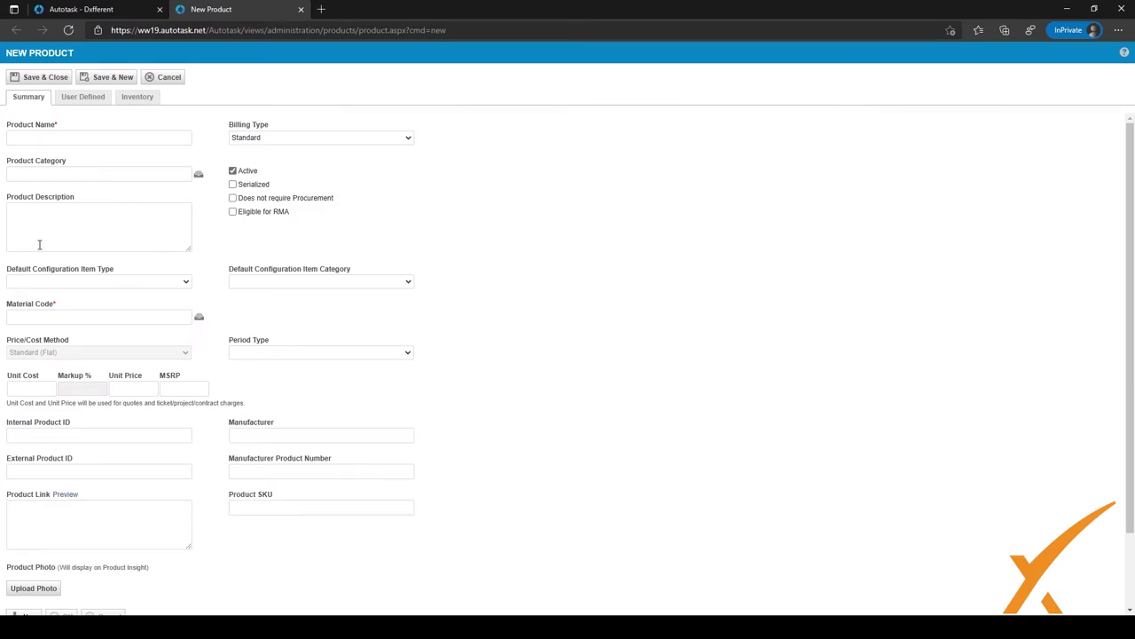
pyautogui.click(88, 138)
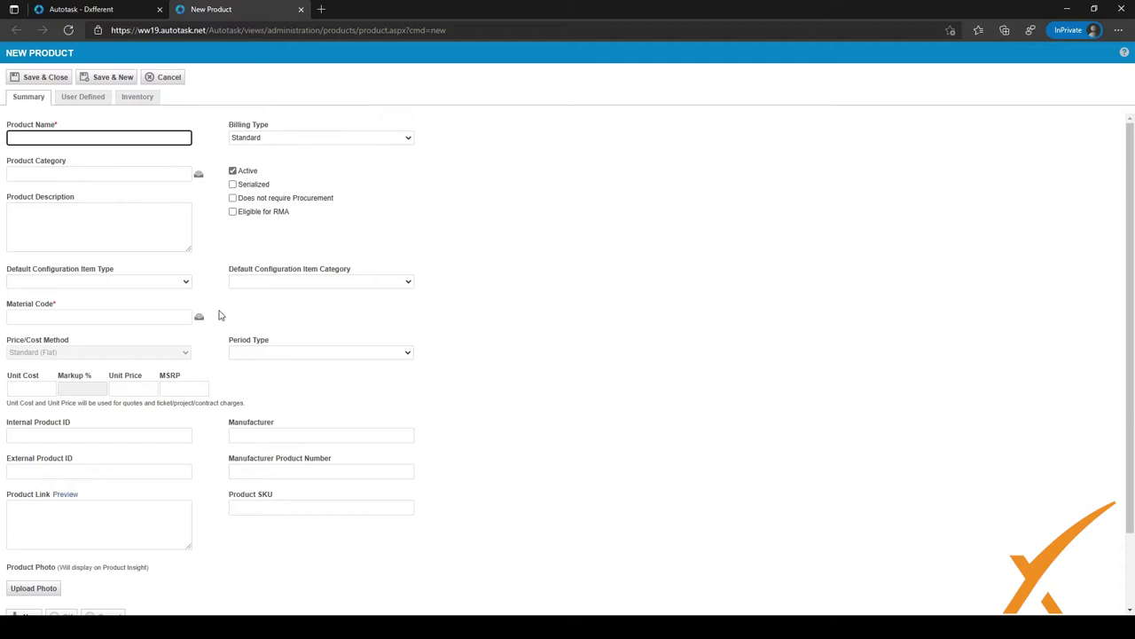
pyautogui.click(112, 141)
pyautogui.write('Tractor')
pyautogui.click(120, 173)
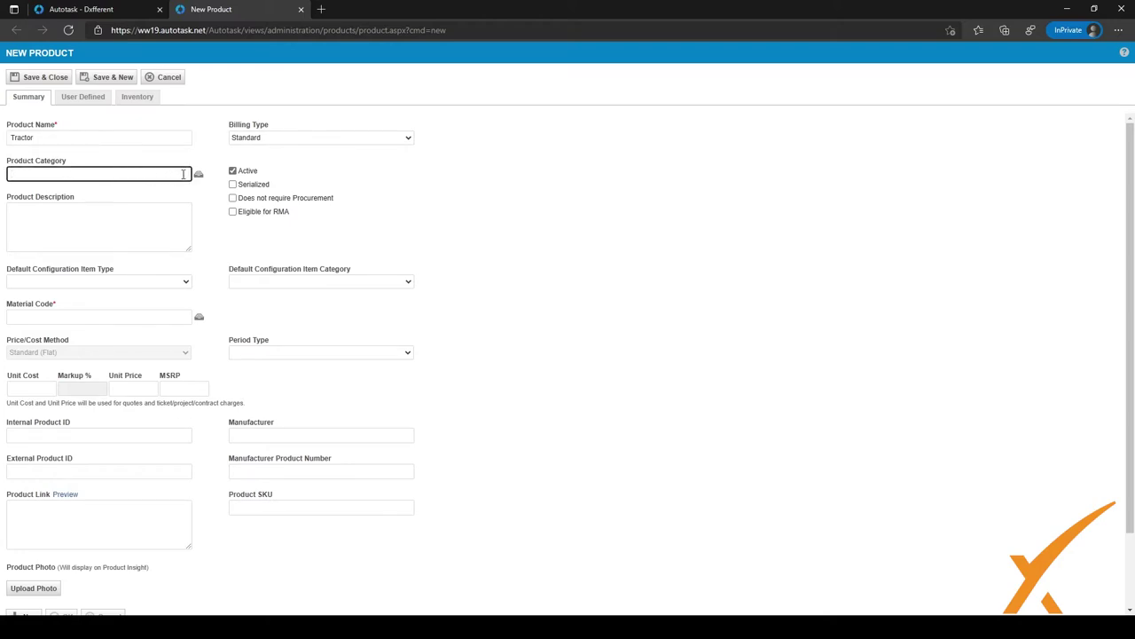
pyautogui.click(199, 174)
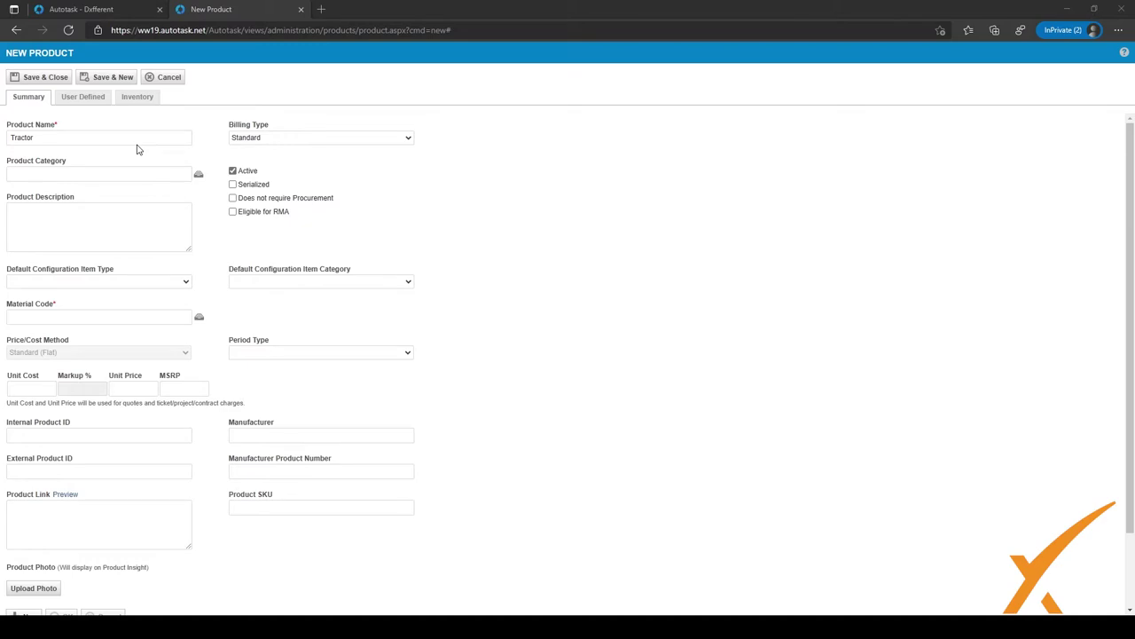
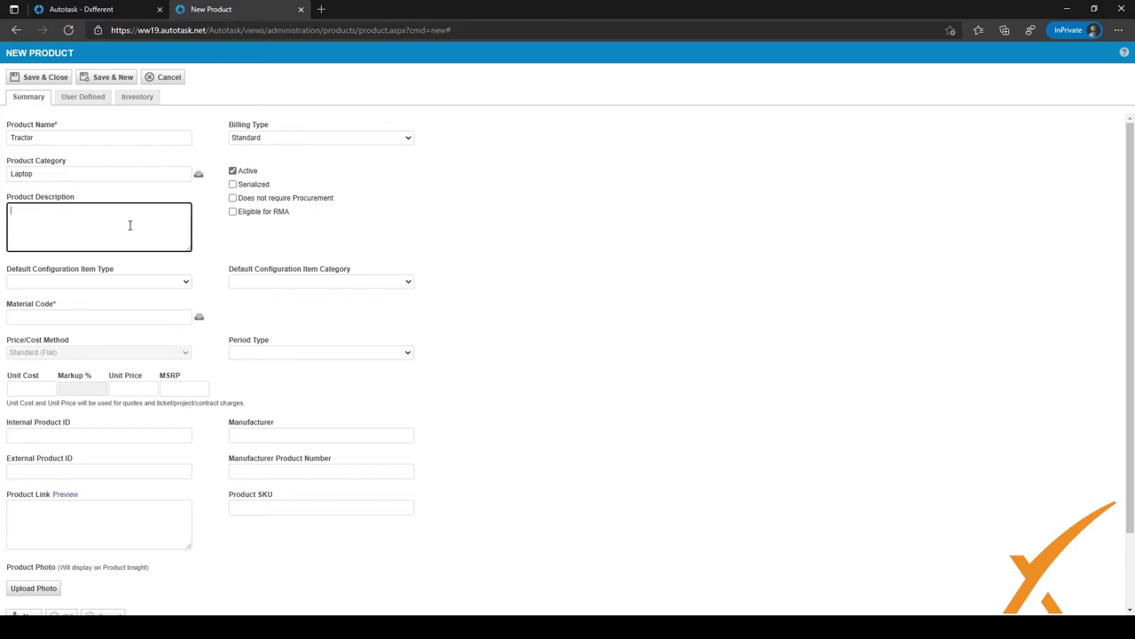
# Enter "It has 4 wheels" as the product description and set the default configuration item type to Workstation
pyautogui.write('It has 4 wheels')
pyautogui.scroll(-1, 136, 203)
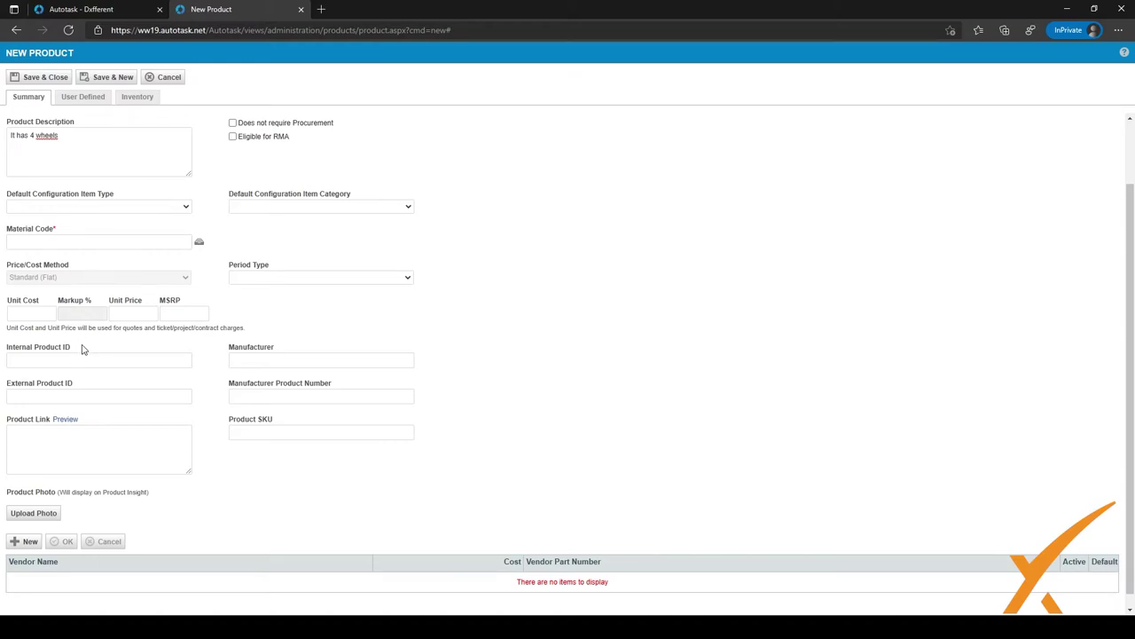
pyautogui.click(77, 375)
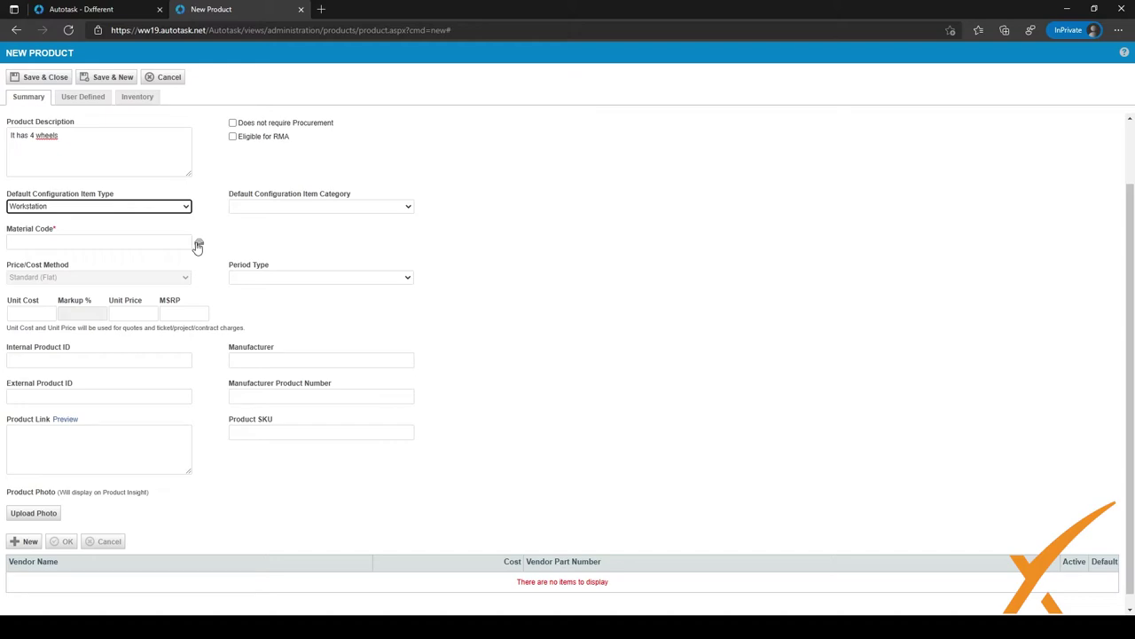
# Choose Non-Taxable Products as the material code and set the period type to One-Time
pyautogui.click(158, 243)
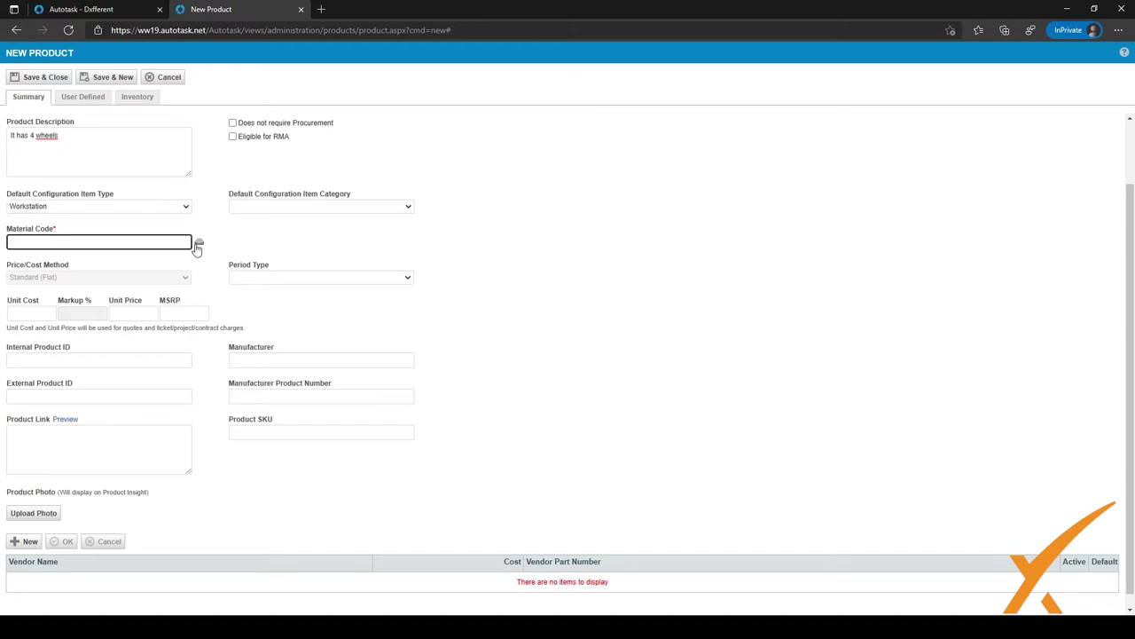
pyautogui.click(200, 245)
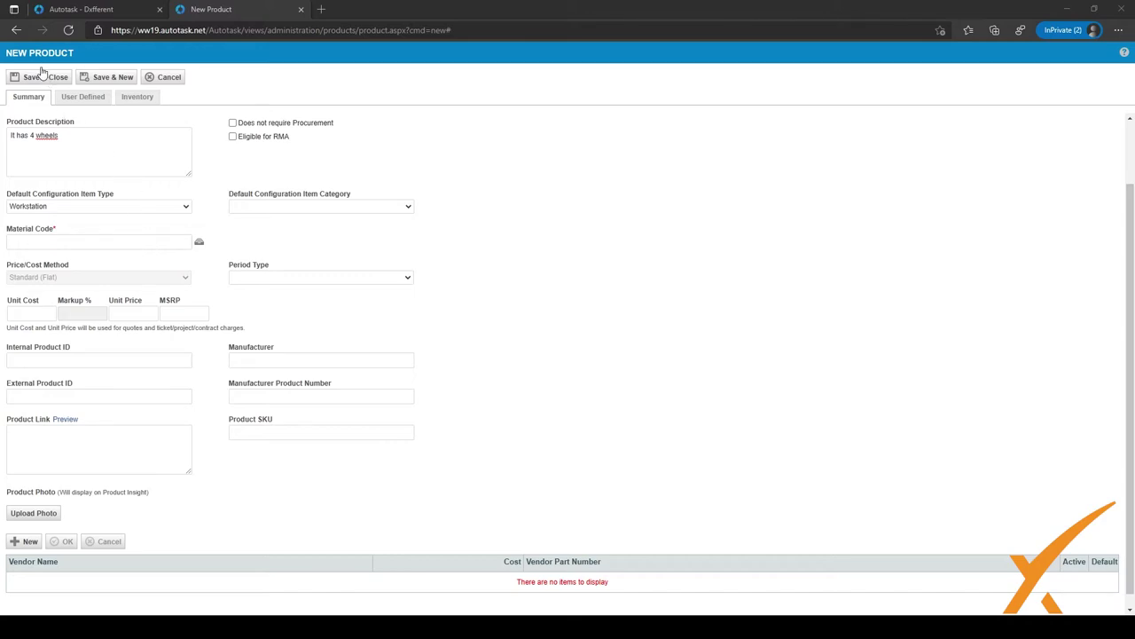
pyautogui.scroll(-1, 82, 311)
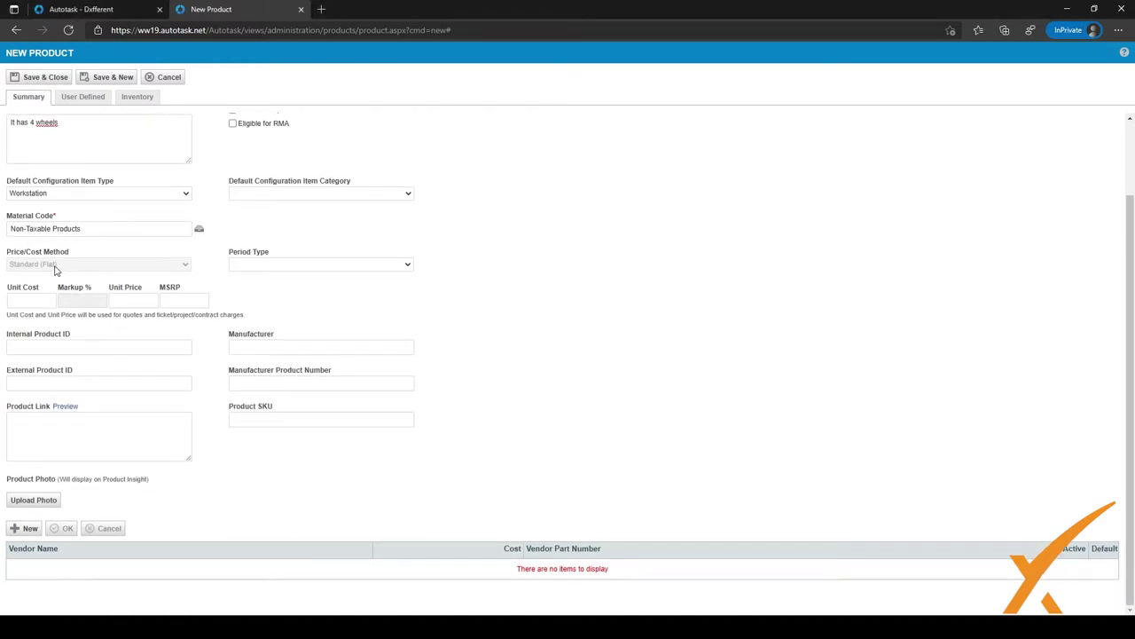
pyautogui.moveTo(10, 252); pyautogui.dragTo(63, 254)
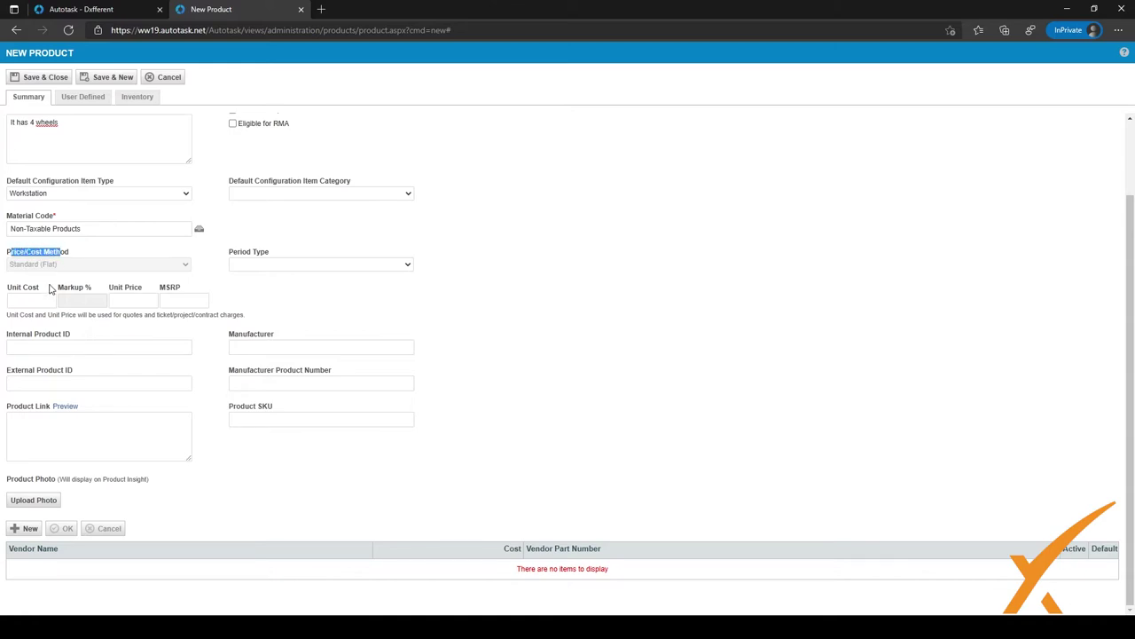
pyautogui.click(283, 264)
pyautogui.click(250, 291)
pyautogui.click(217, 279)
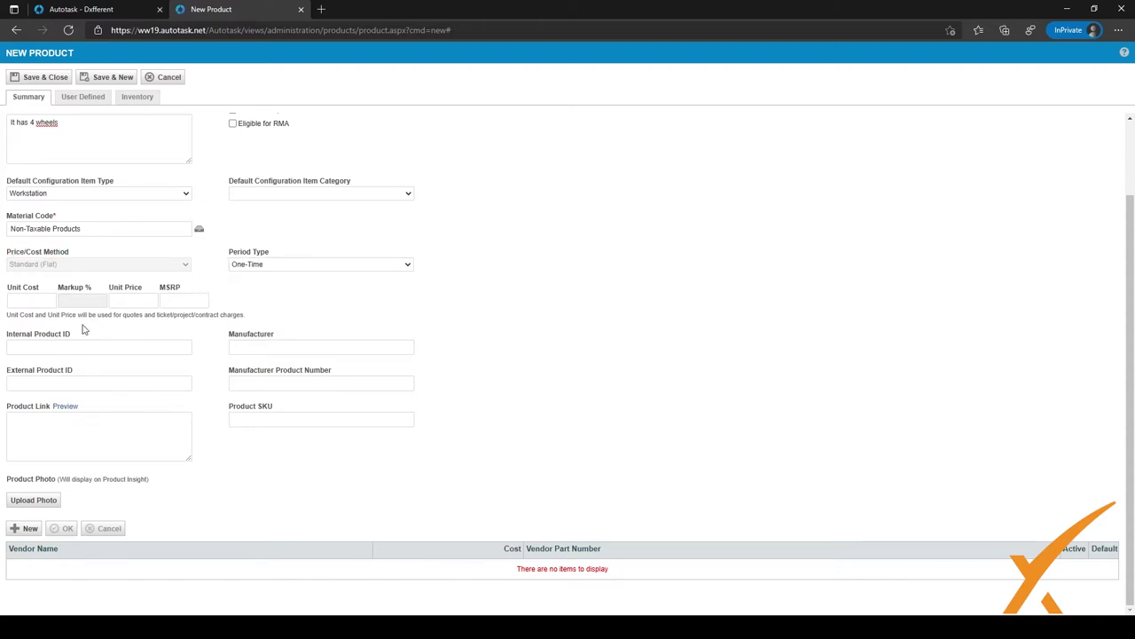
# Set the product's unit cost to 1.00 and its unit price to 1,000.00
pyautogui.click(14, 301)
pyautogui.write('1')
pyautogui.click(134, 303)
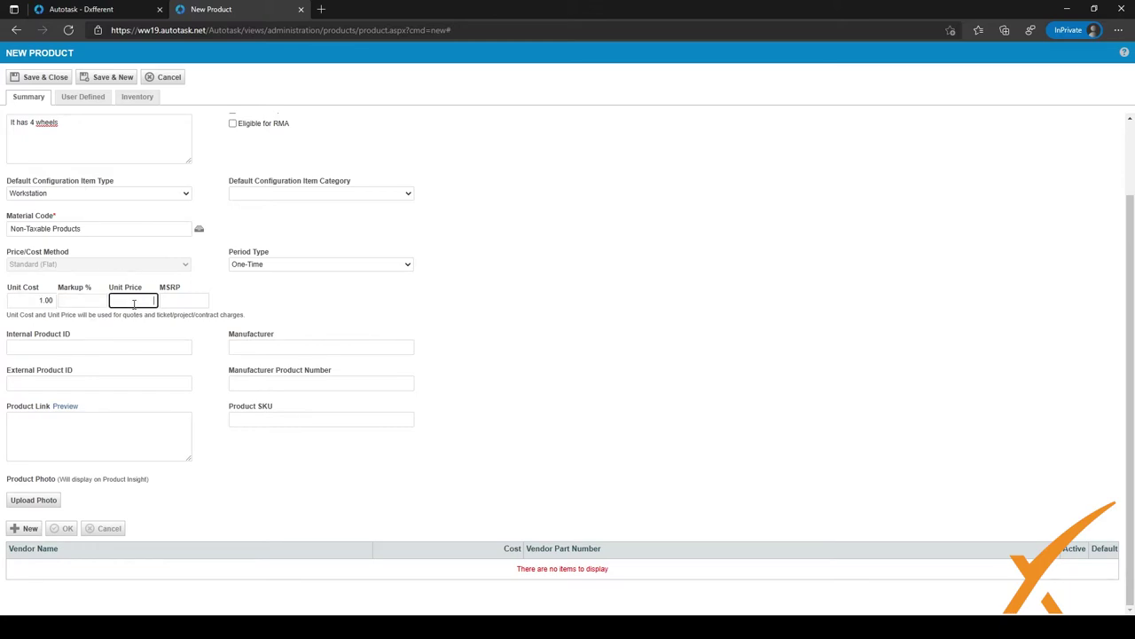
pyautogui.write('1000')
pyautogui.click(281, 322)
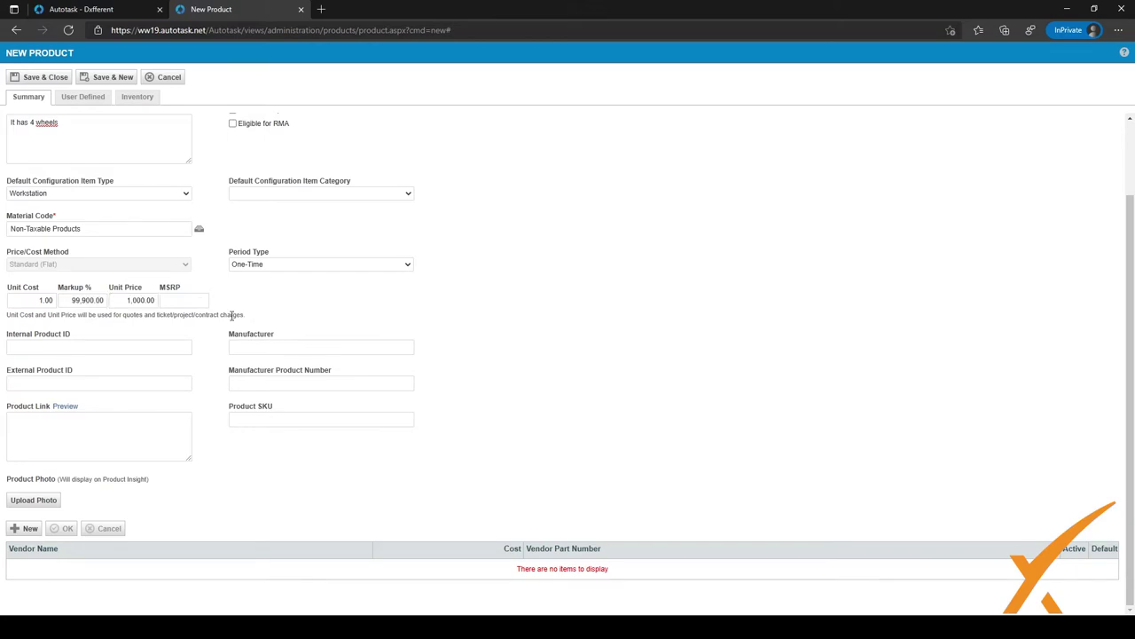
# Enter Test as the product's manufacturer
pyautogui.moveTo(171, 288); pyautogui.dragTo(185, 293)
pyautogui.click(181, 302)
pyautogui.click(132, 347)
pyautogui.click(265, 350)
pyautogui.write('Trac')
pyautogui.write('t')
pyautogui.press('BackSpace')
pyautogui.press('BackSpace')
pyautogui.press('BackSpace')
pyautogui.press('BackSpace')
pyautogui.write('est')
pyautogui.click(276, 381)
pyautogui.moveTo(254, 370); pyautogui.dragTo(305, 373)
pyautogui.moveTo(244, 406); pyautogui.dragTo(276, 409)
pyautogui.click(199, 469)
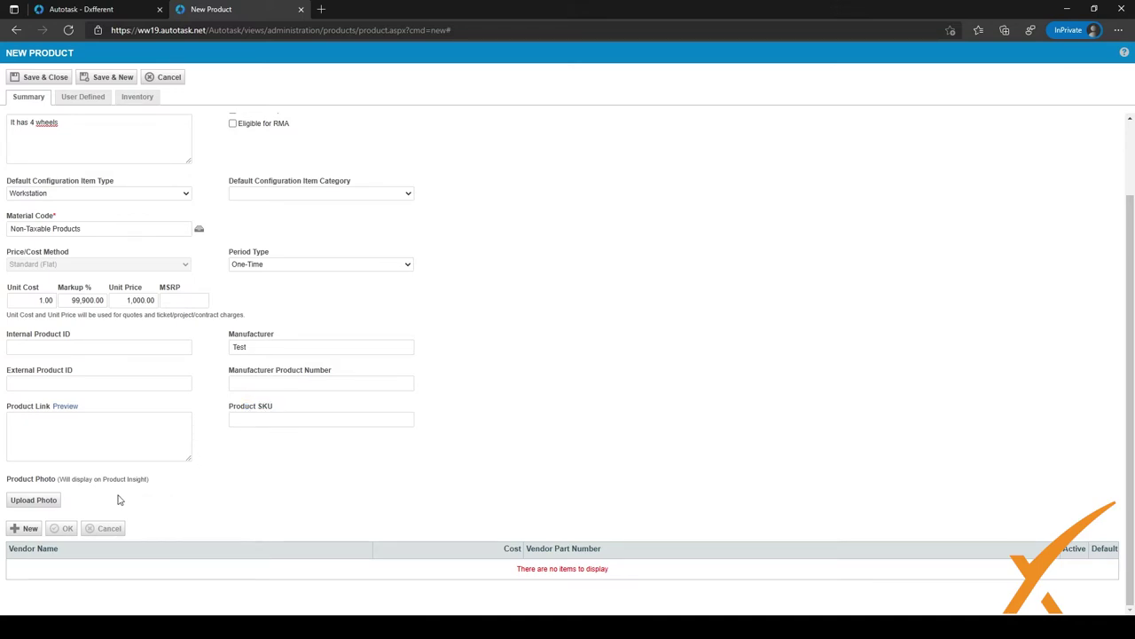
# Upload a picture of a green tractor as the product photo and set the default configuration item category to Accessories
pyautogui.click(49, 502)
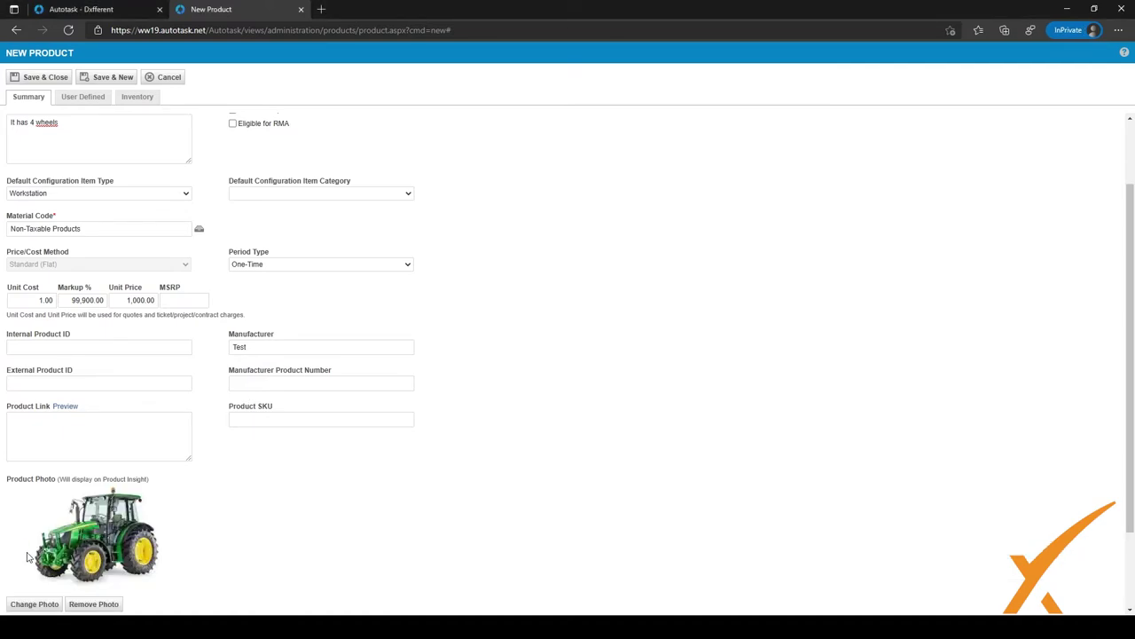
pyautogui.scroll(-2, 129, 508)
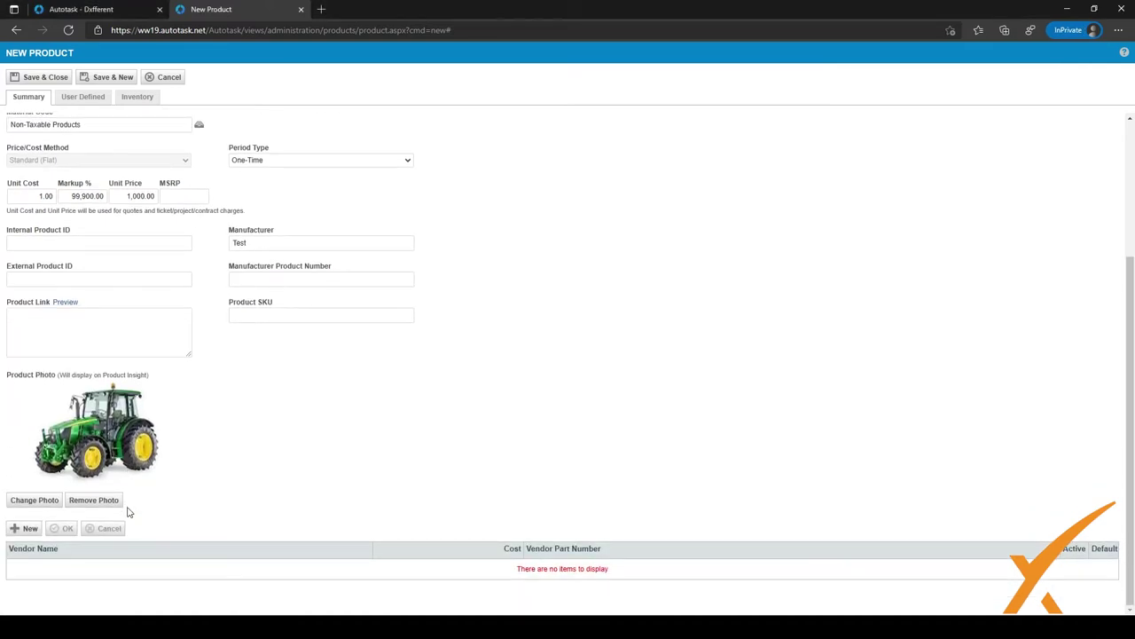
pyautogui.moveTo(71, 374); pyautogui.dragTo(103, 377)
pyautogui.click(158, 382)
pyautogui.click(326, 403)
pyautogui.scroll(3, 326, 403)
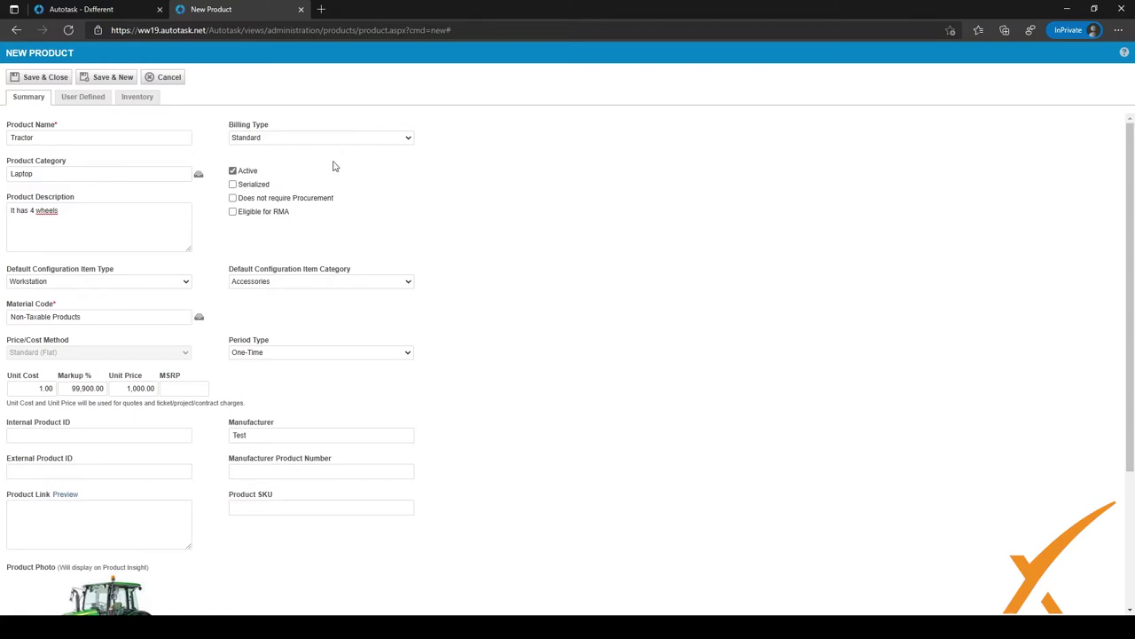
# Try the Per Contact and Per Configuration Item billing types, return to Standard, and mark the product as serialized
pyautogui.press('Down')
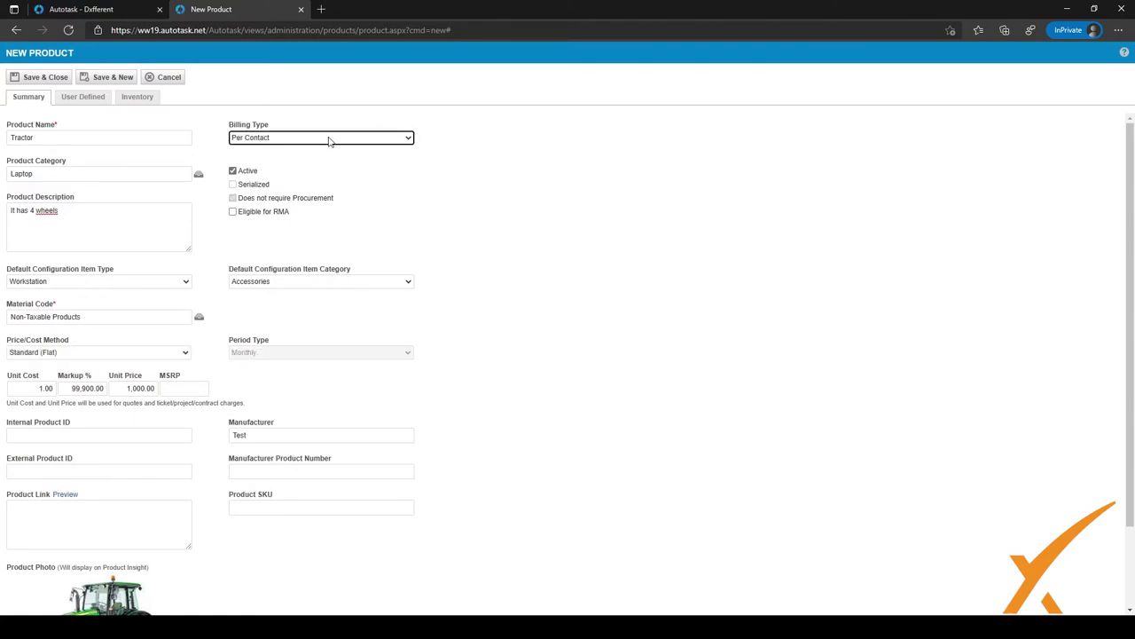
pyautogui.press('Down')
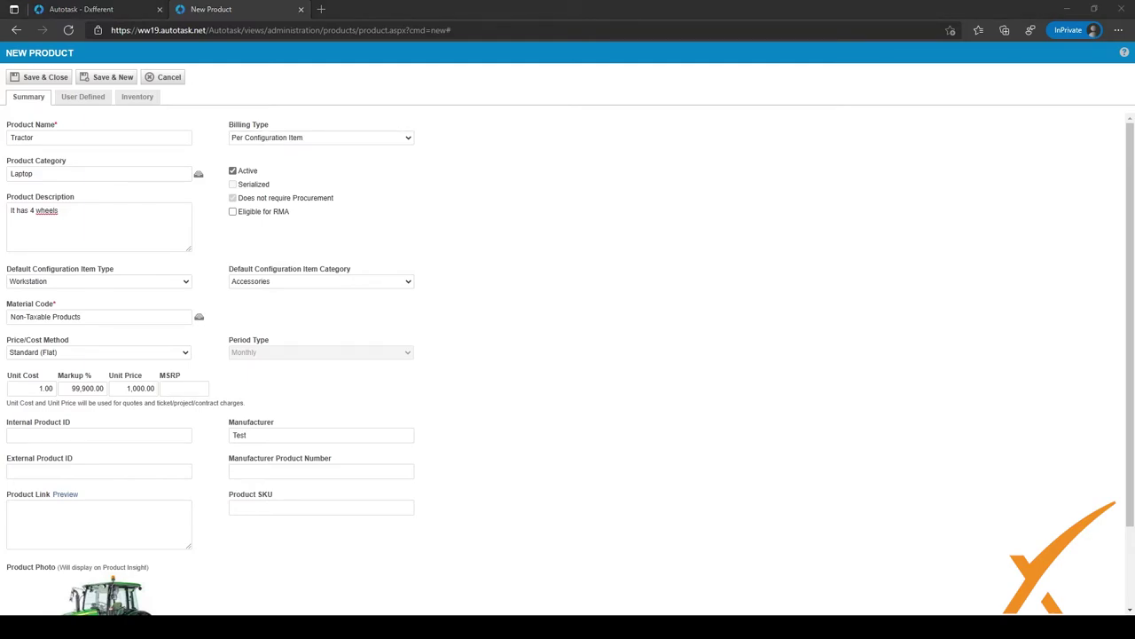
pyautogui.click(360, 140)
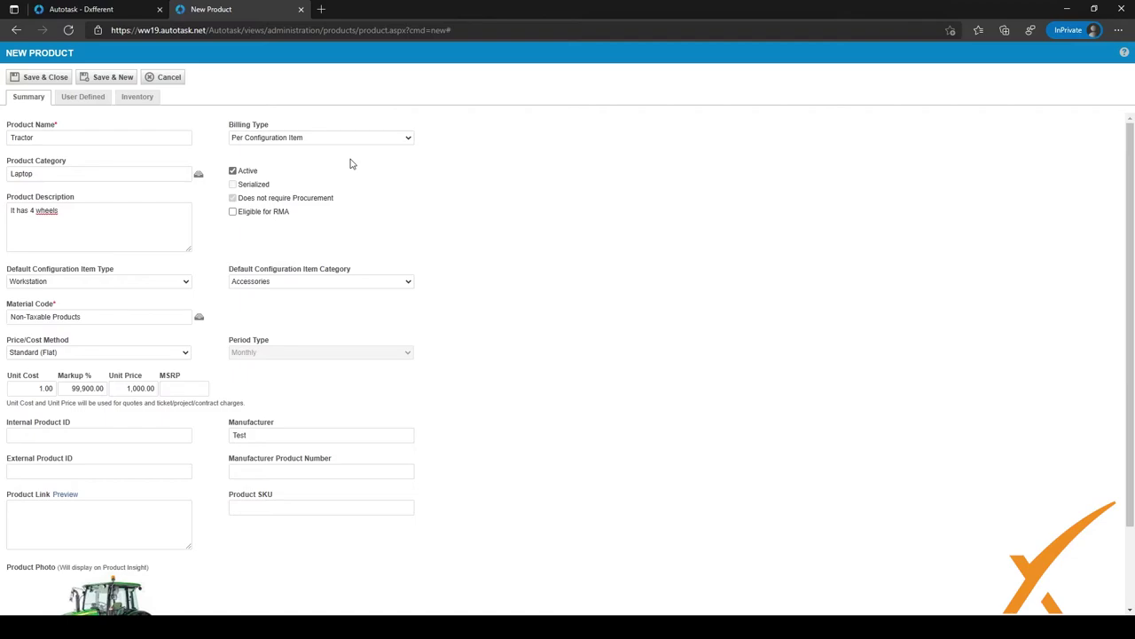
pyautogui.click(350, 163)
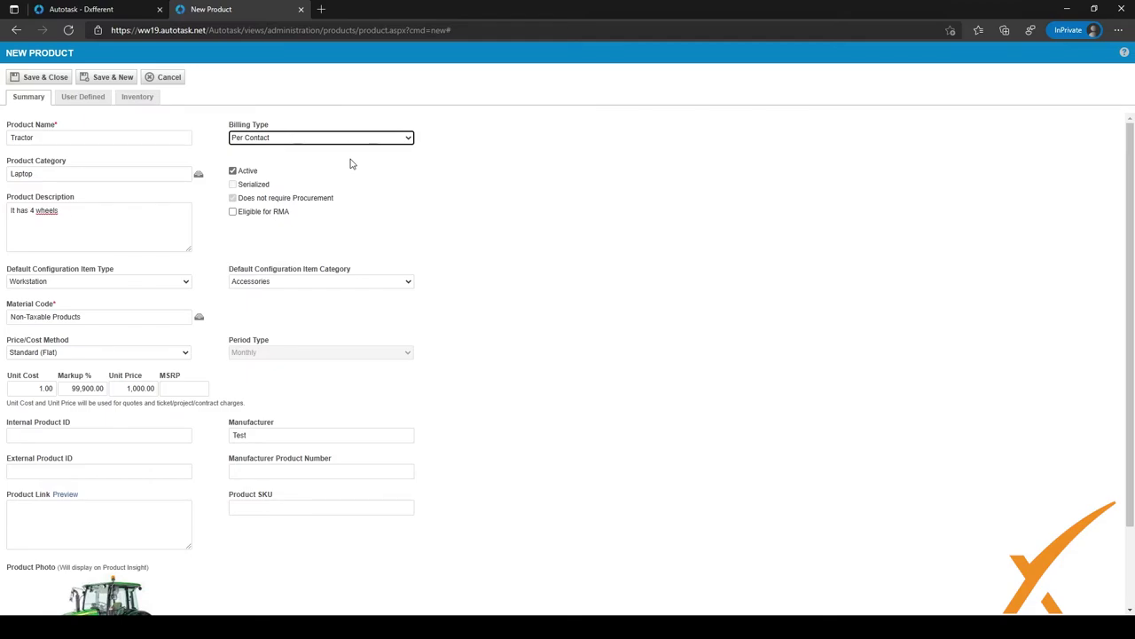
pyautogui.press('Up')
pyautogui.press('Up')
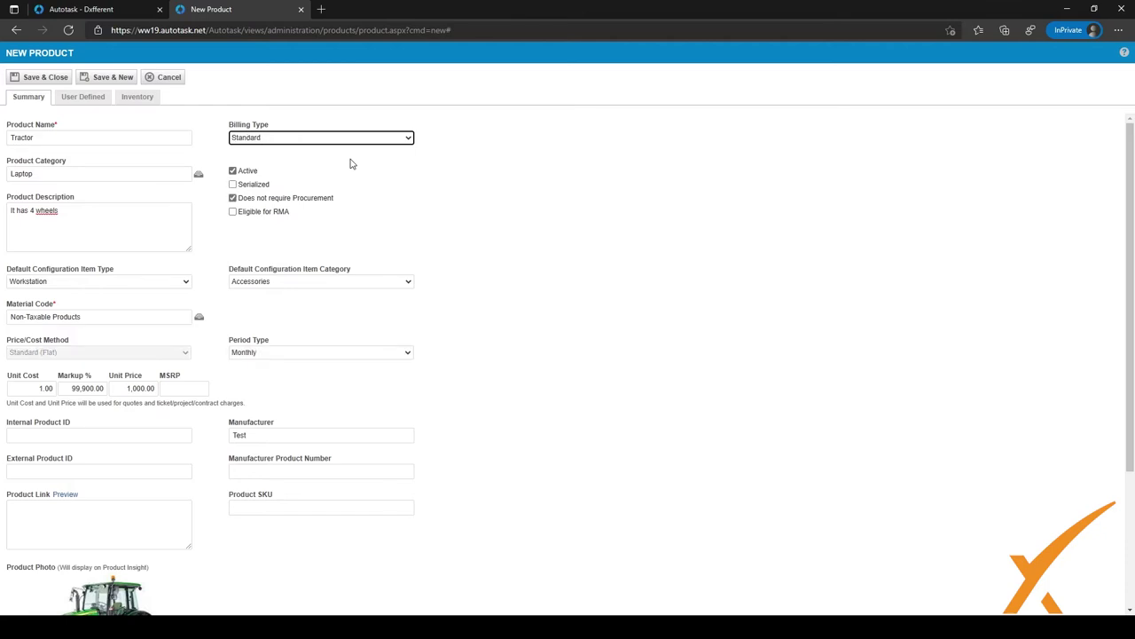
pyautogui.click(350, 164)
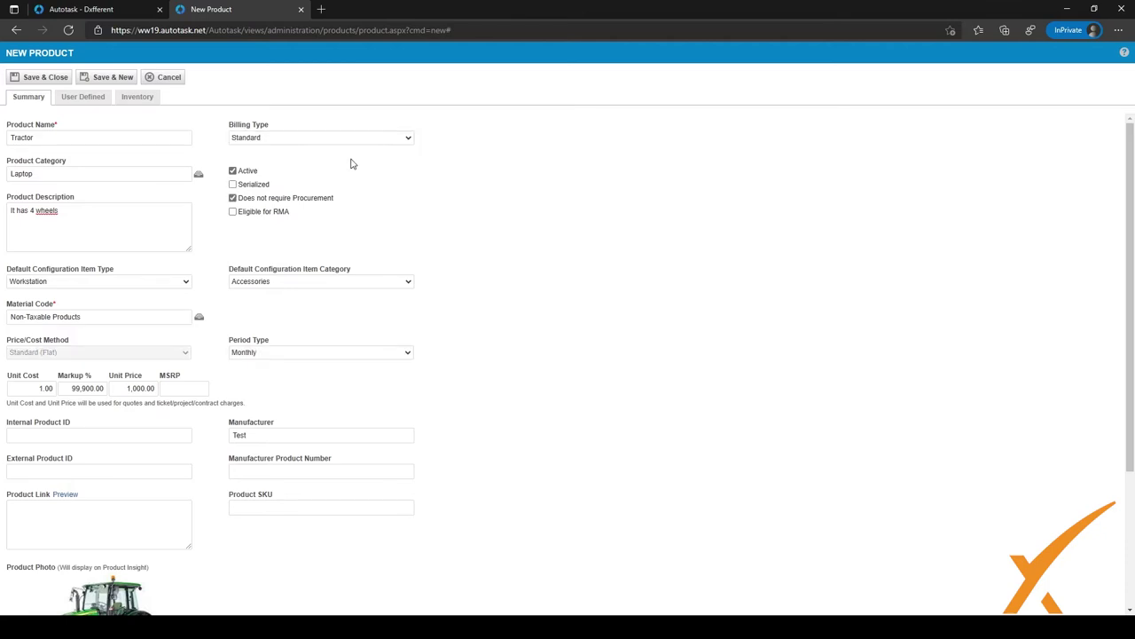
pyautogui.click(234, 185)
# Add Generic Vendor as a vendor of the product with a cost of 2.00 and vendor part number 215420
pyautogui.scroll(-3, 461, 206)
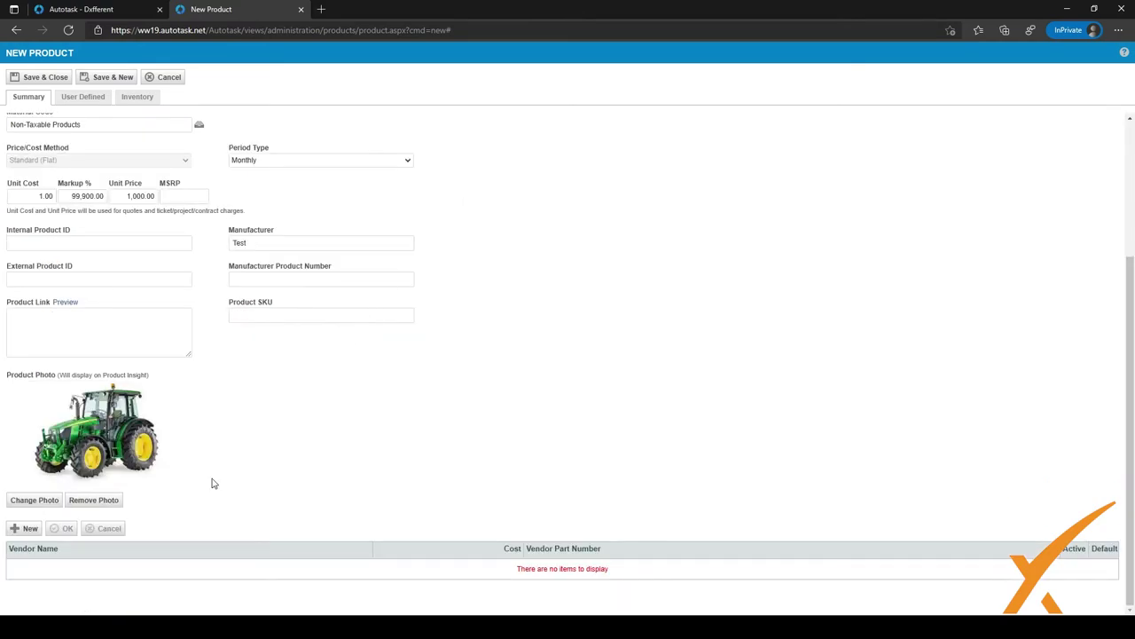
pyautogui.click(26, 531)
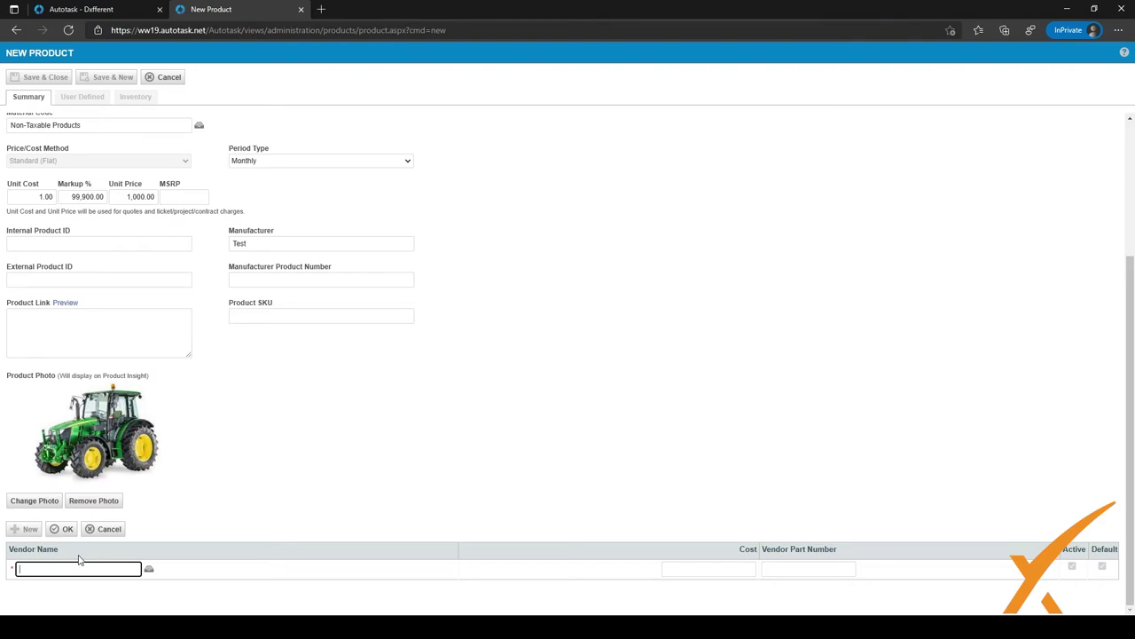
pyautogui.click(149, 572)
pyautogui.click(699, 568)
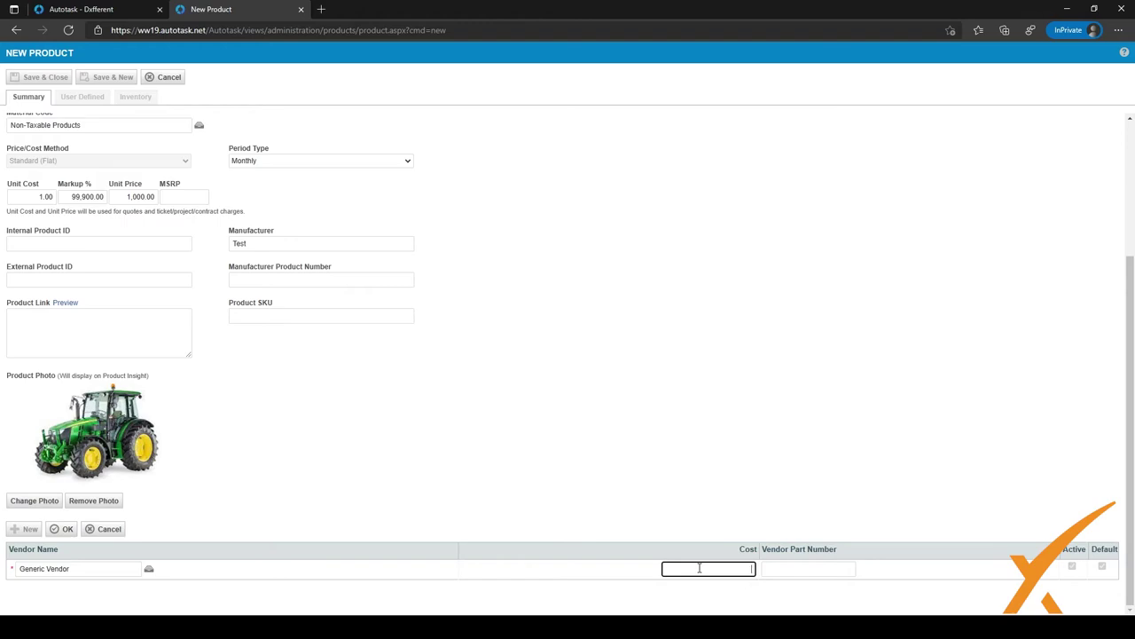
pyautogui.write('2')
pyautogui.click(853, 568)
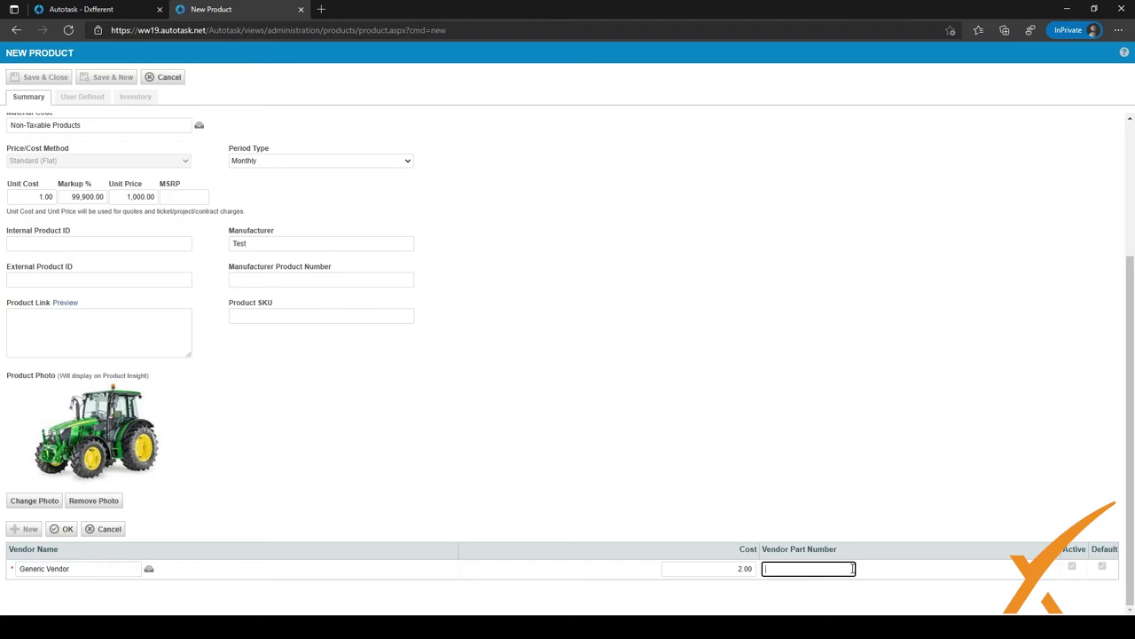
pyautogui.write('215420')
pyautogui.click(67, 530)
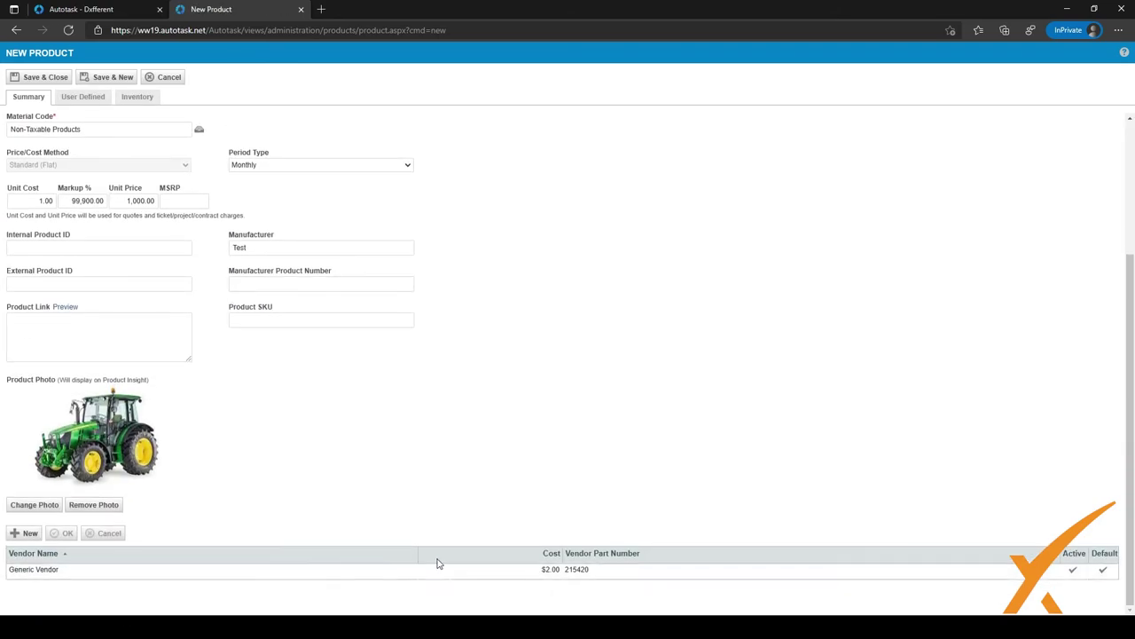
# Look through the product's user-defined fields, inventory and notes, saving the product to reach its inventory
pyautogui.scroll(3, 526, 581)
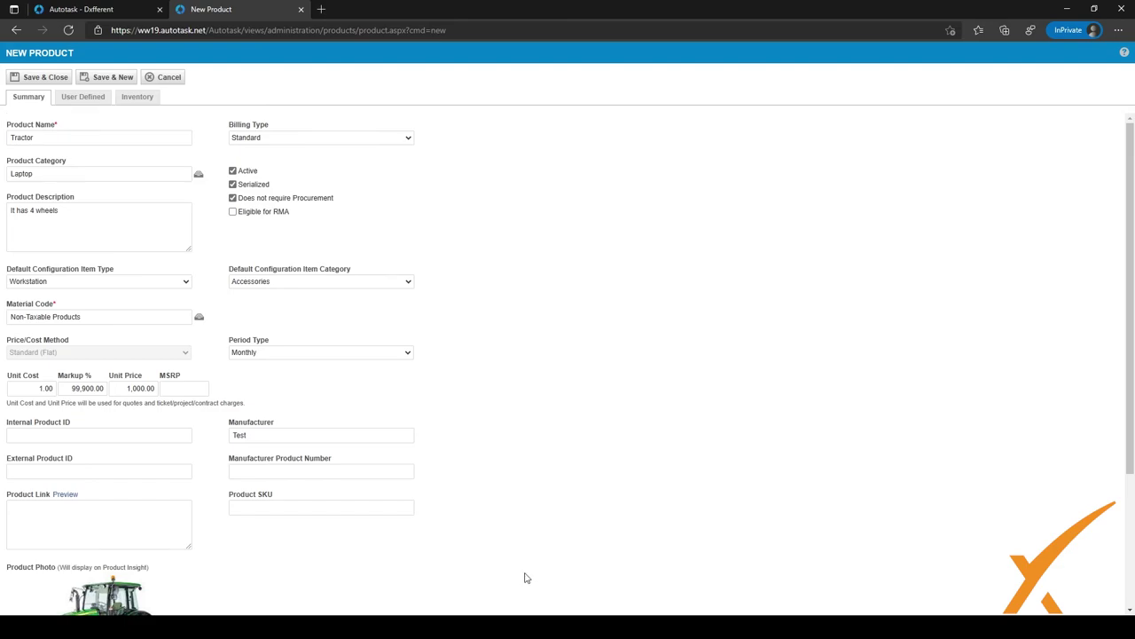
pyautogui.click(85, 100)
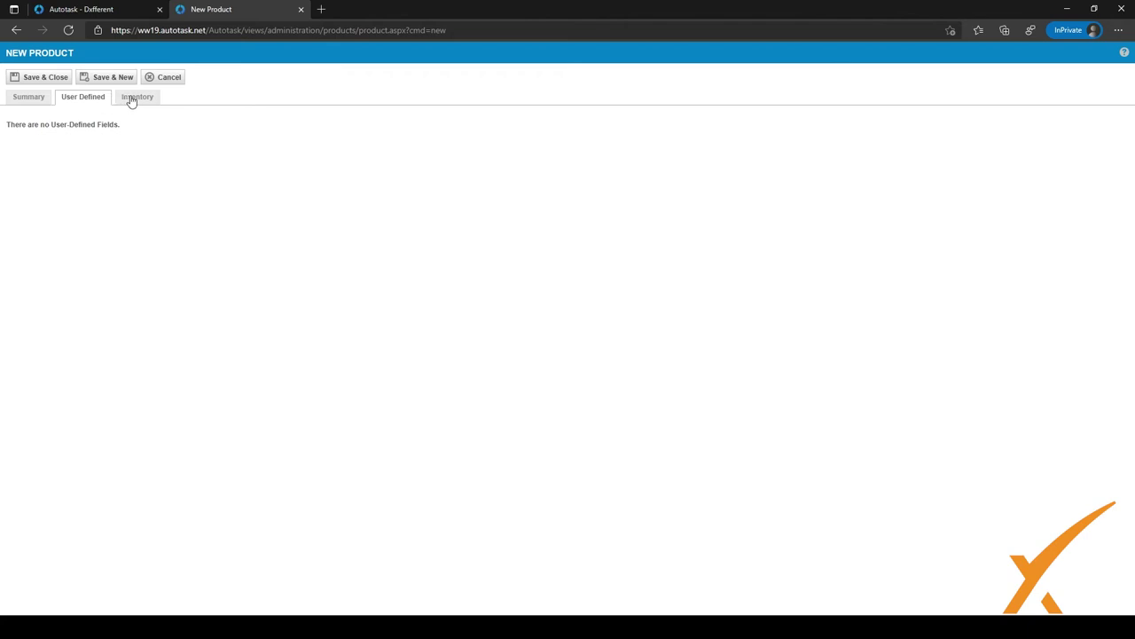
pyautogui.click(131, 101)
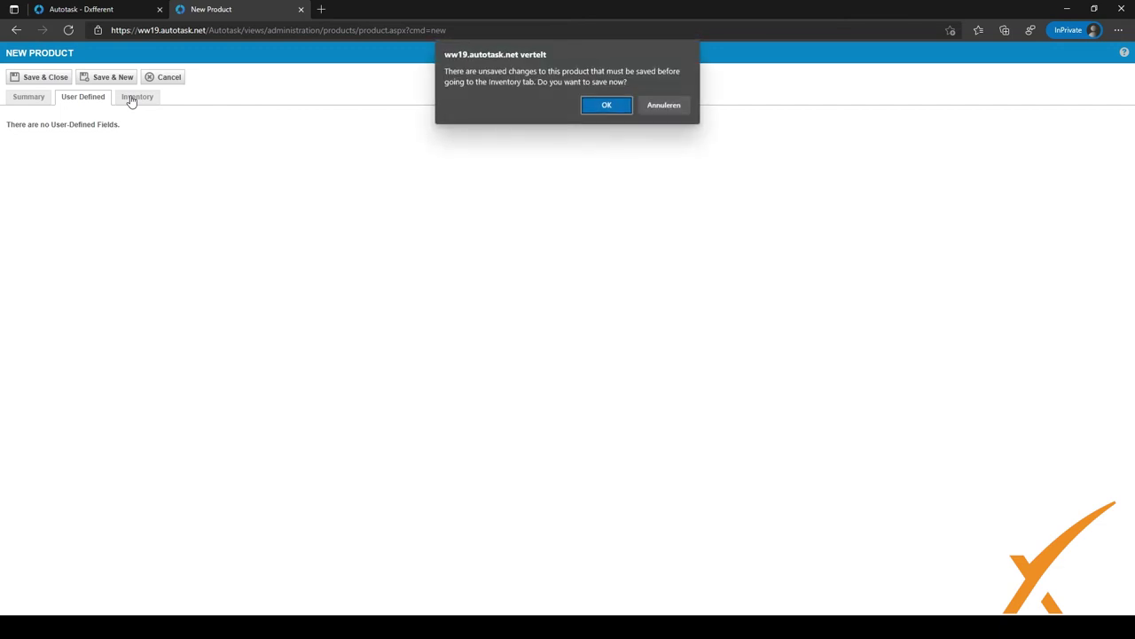
pyautogui.click(607, 106)
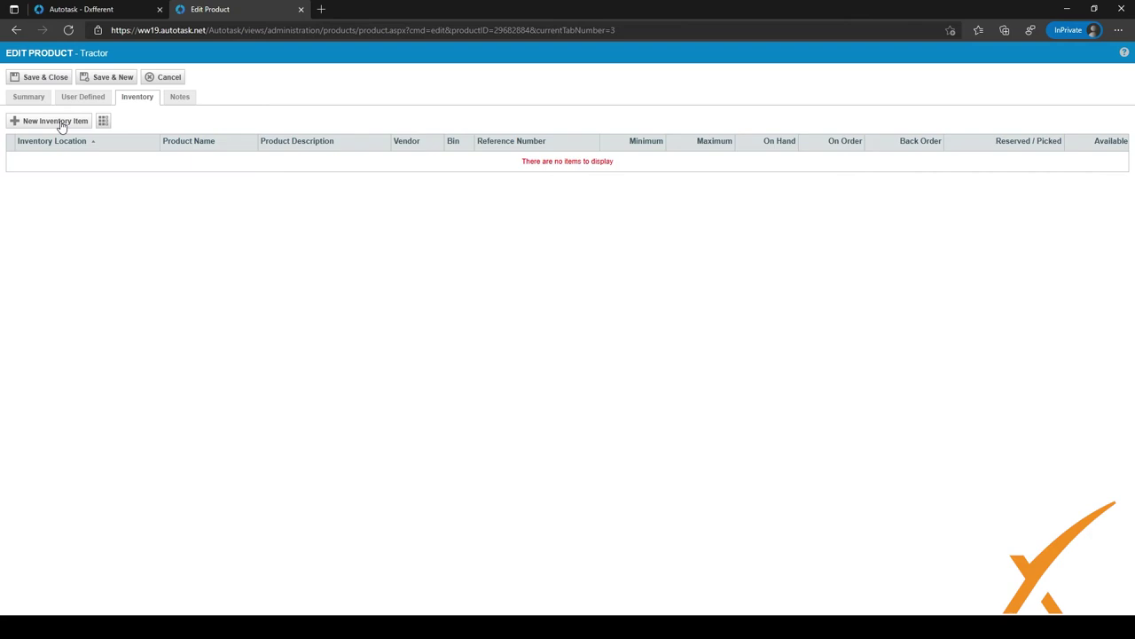
pyautogui.click(180, 104)
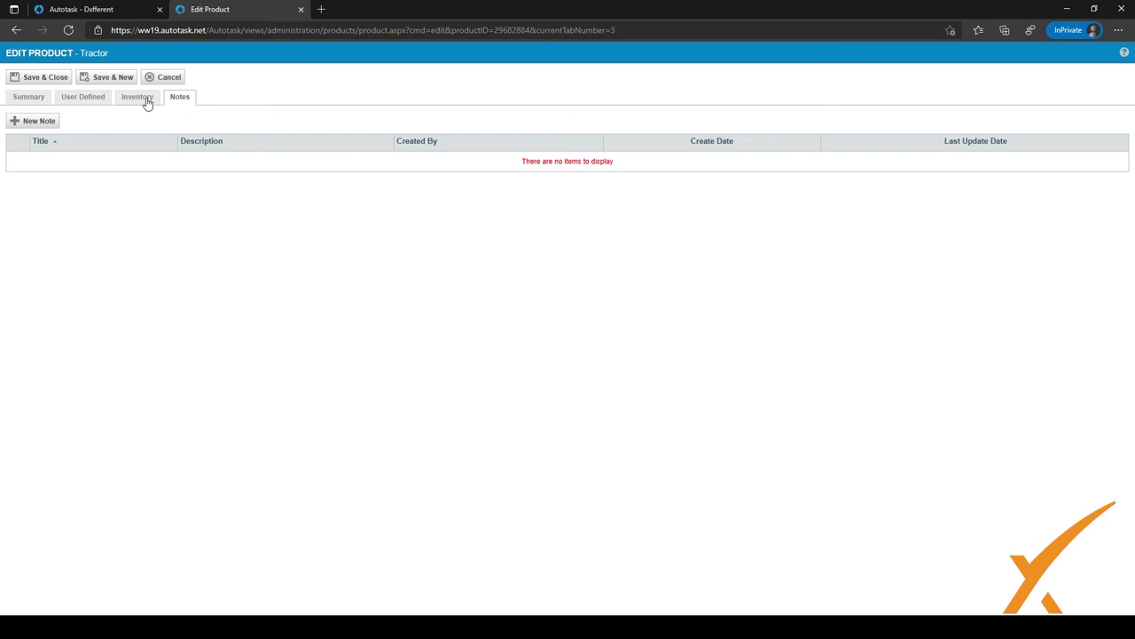
# Return to the main Autotask page, open the price list and filter it by the Service item type
pyautogui.click(86, 9)
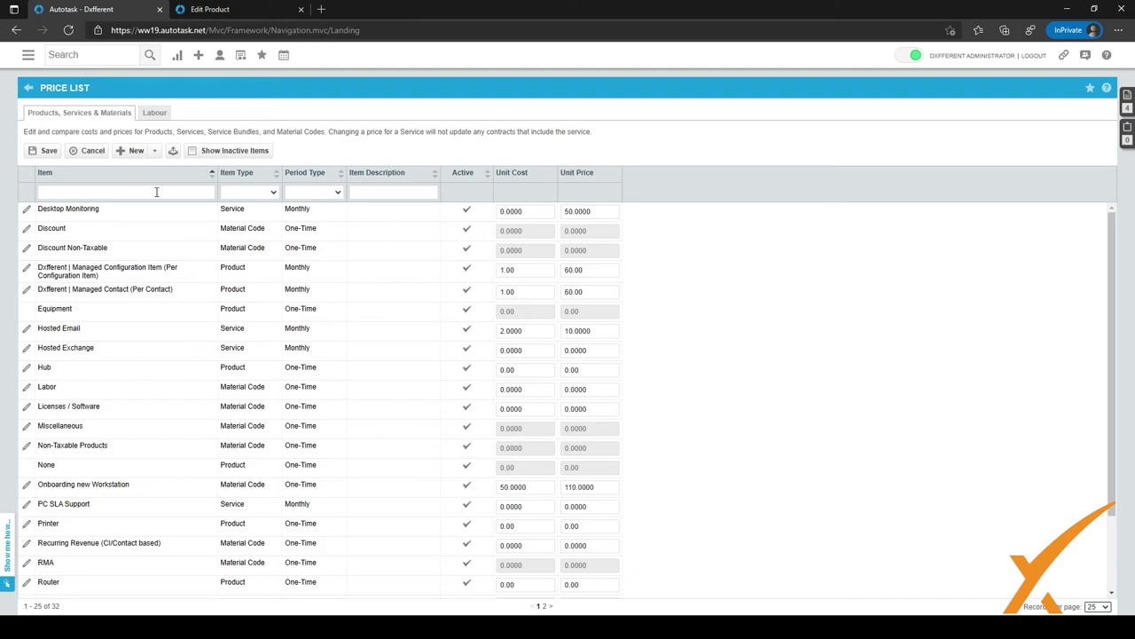
pyautogui.click(156, 191)
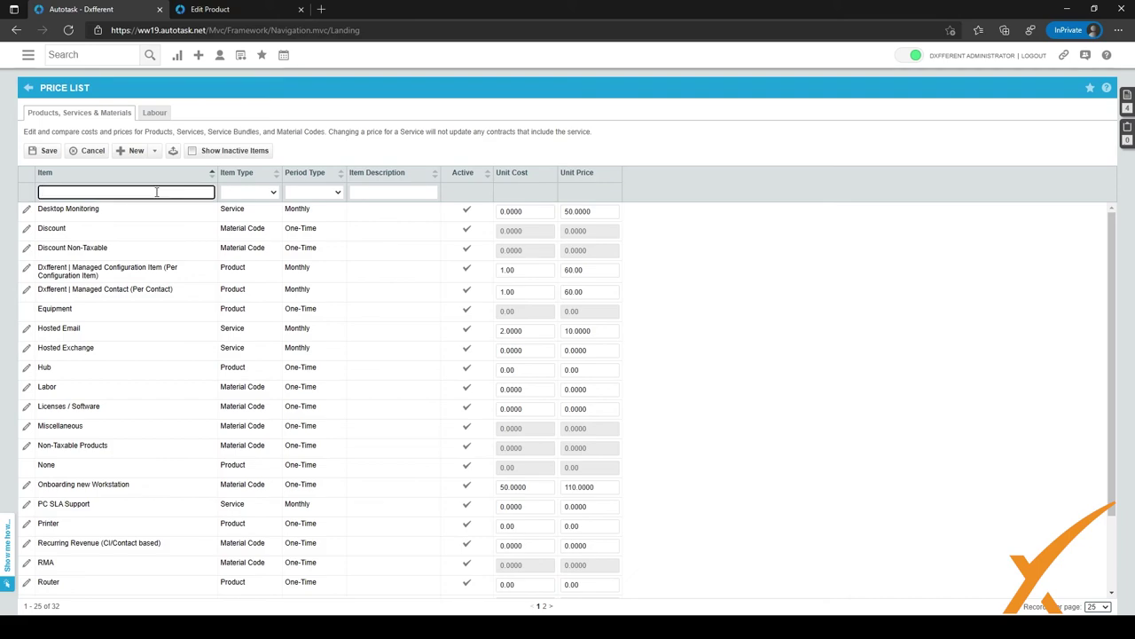
pyautogui.click(266, 198)
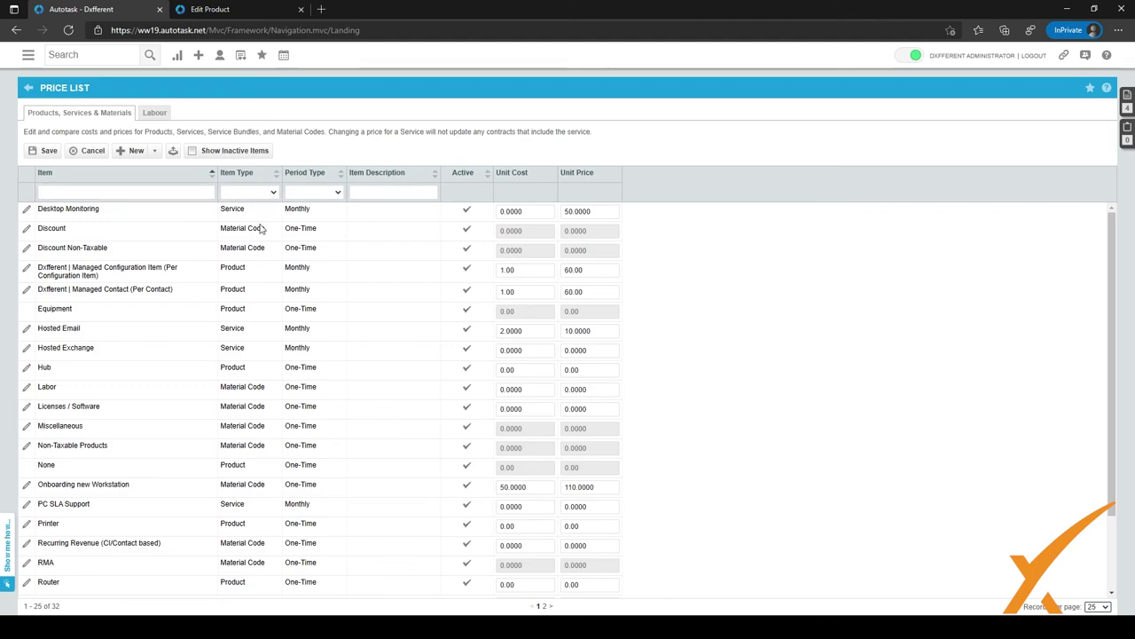
pyautogui.click(264, 221)
pyautogui.click(261, 193)
pyautogui.click(255, 226)
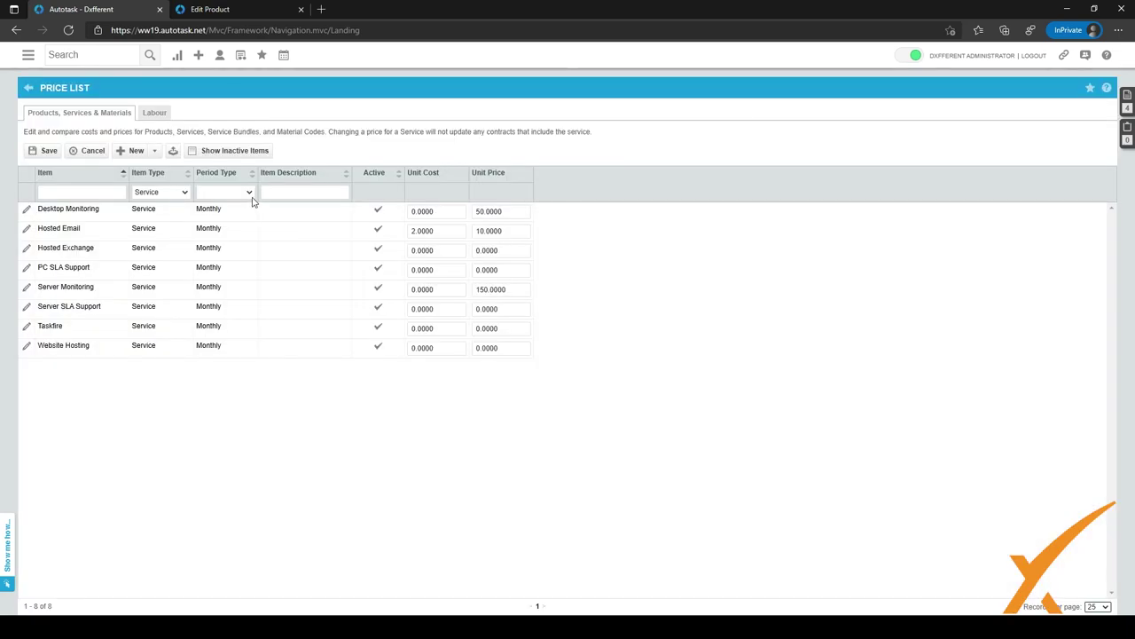
# Filter the price list by the Service Bundle item type, and clear the item type filter again
pyautogui.click(181, 192)
pyautogui.click(168, 235)
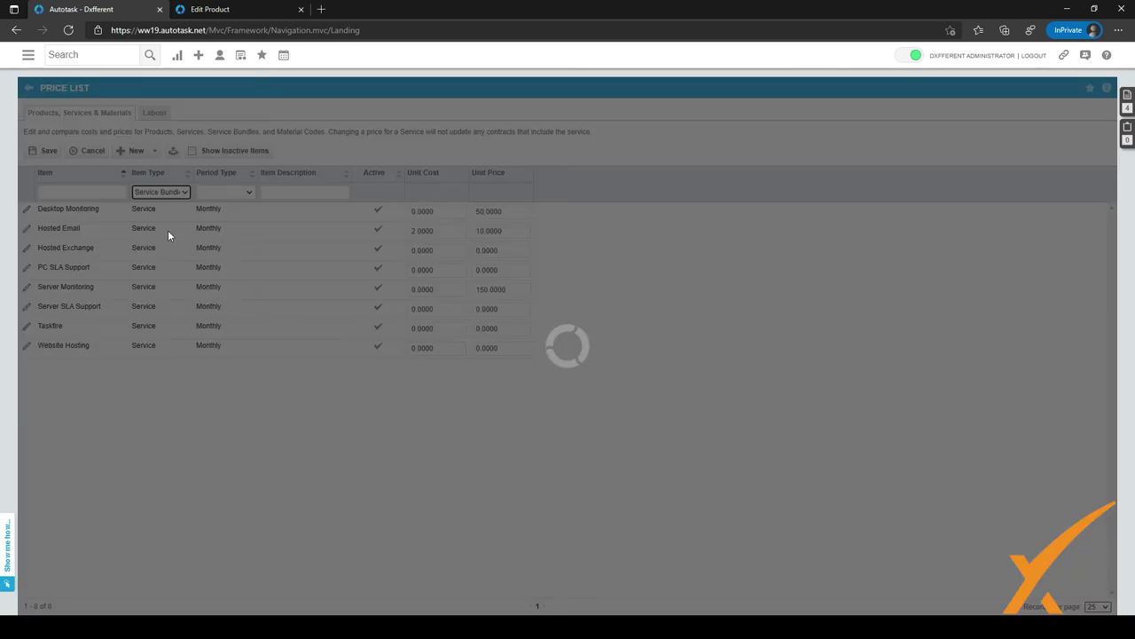
pyautogui.click(166, 194)
pyautogui.click(167, 235)
pyautogui.click(196, 195)
pyautogui.click(203, 213)
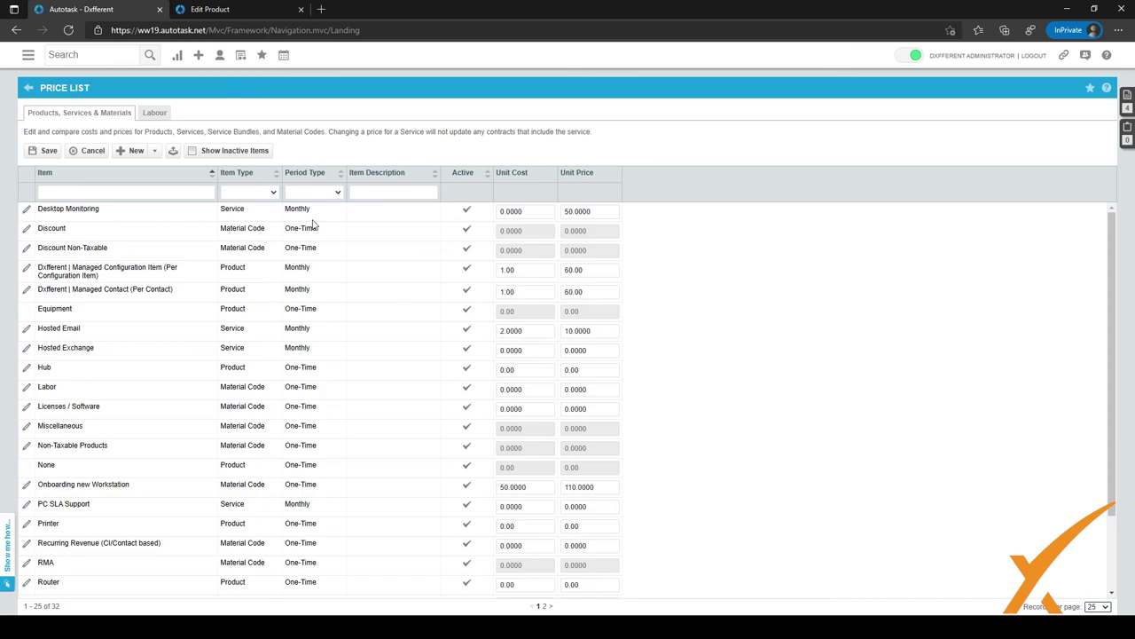
# Try the One-Time and Monthly period type filters in turn, and filter the price list by the Product item type instead
pyautogui.click(313, 216)
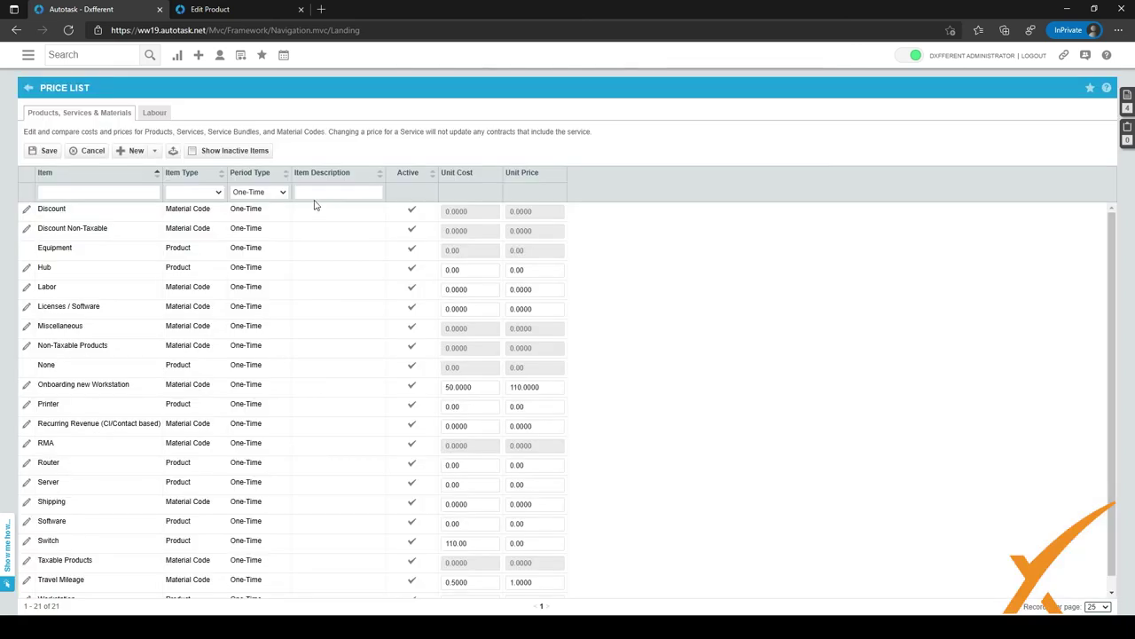
pyautogui.click(266, 228)
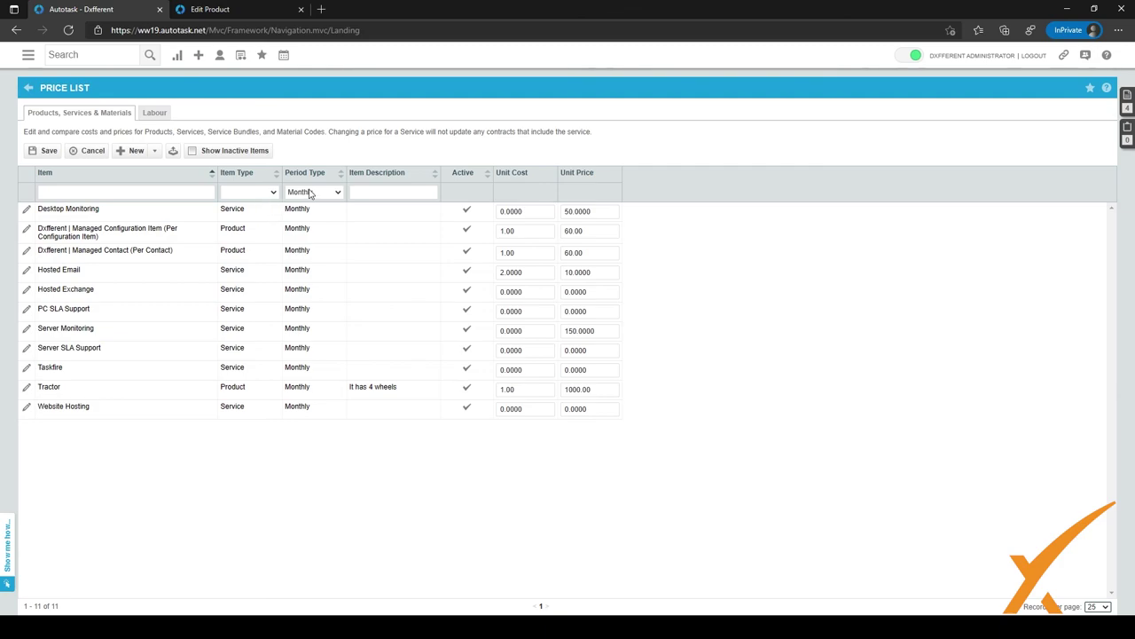
pyautogui.click(370, 191)
pyautogui.click(330, 202)
pyautogui.click(319, 205)
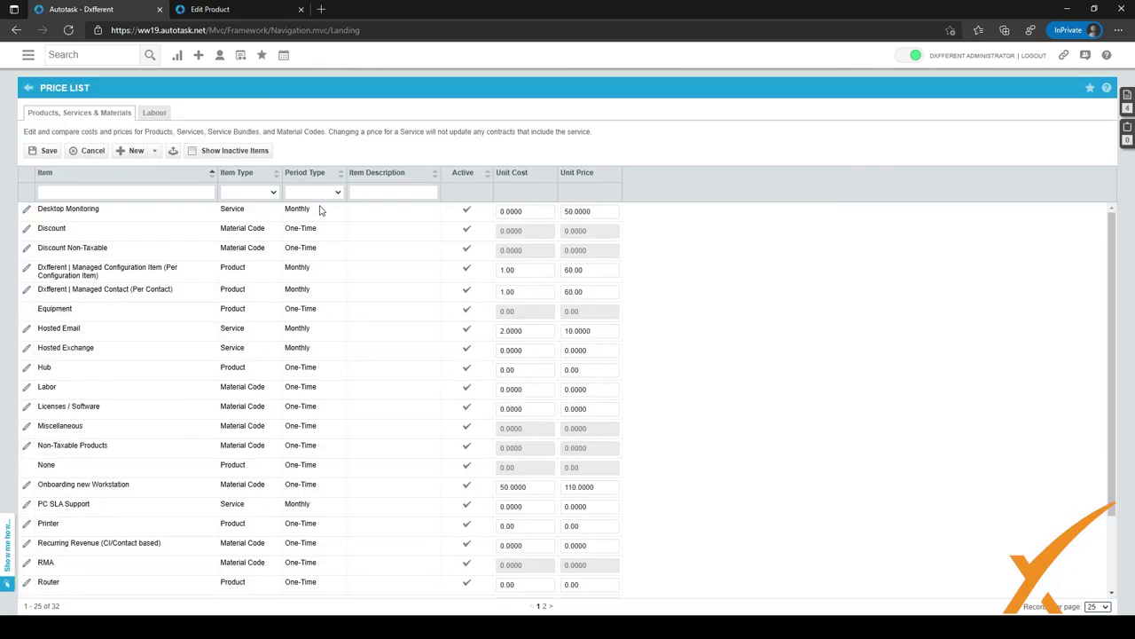
pyautogui.click(255, 229)
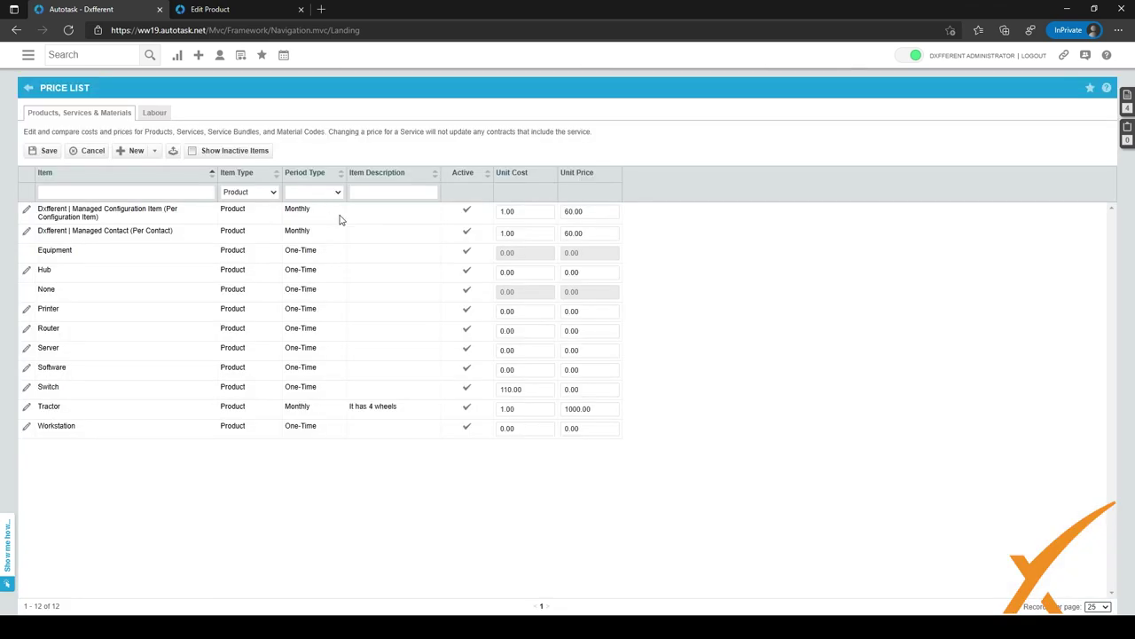